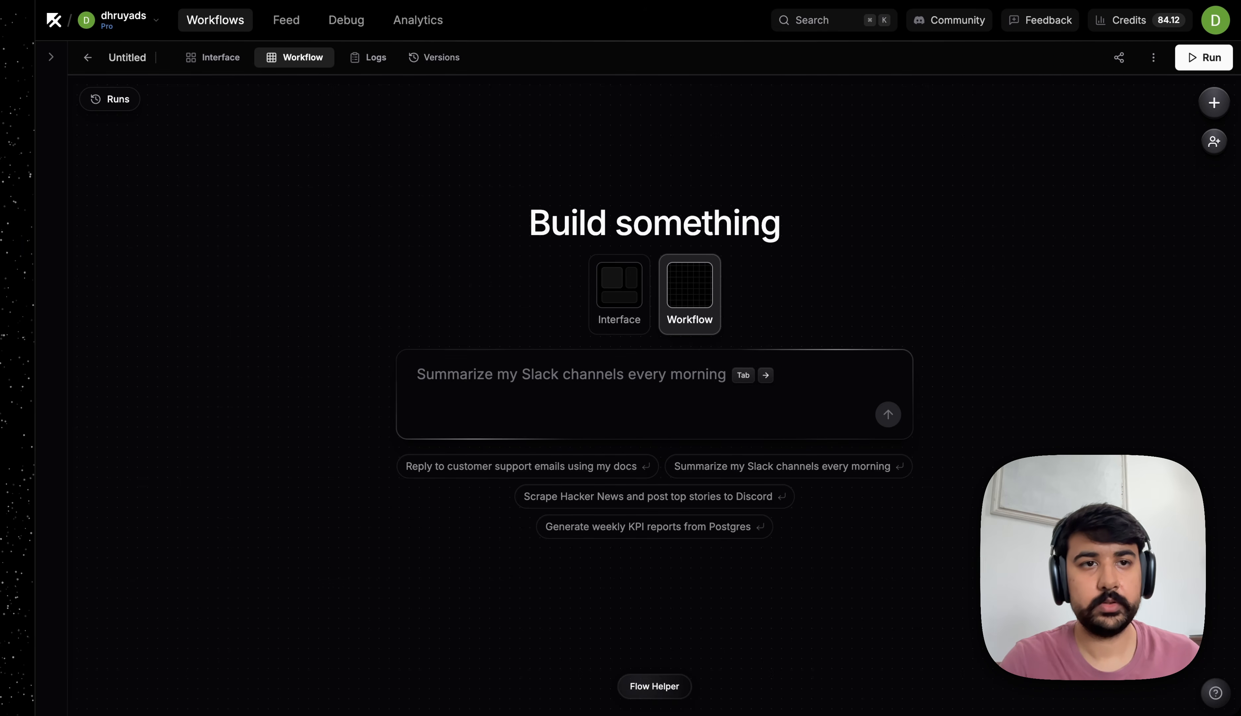
Open the Untitled workflow and submit the build prompt "create an agent for me that I can tag in my slack channel".
click(215, 21)
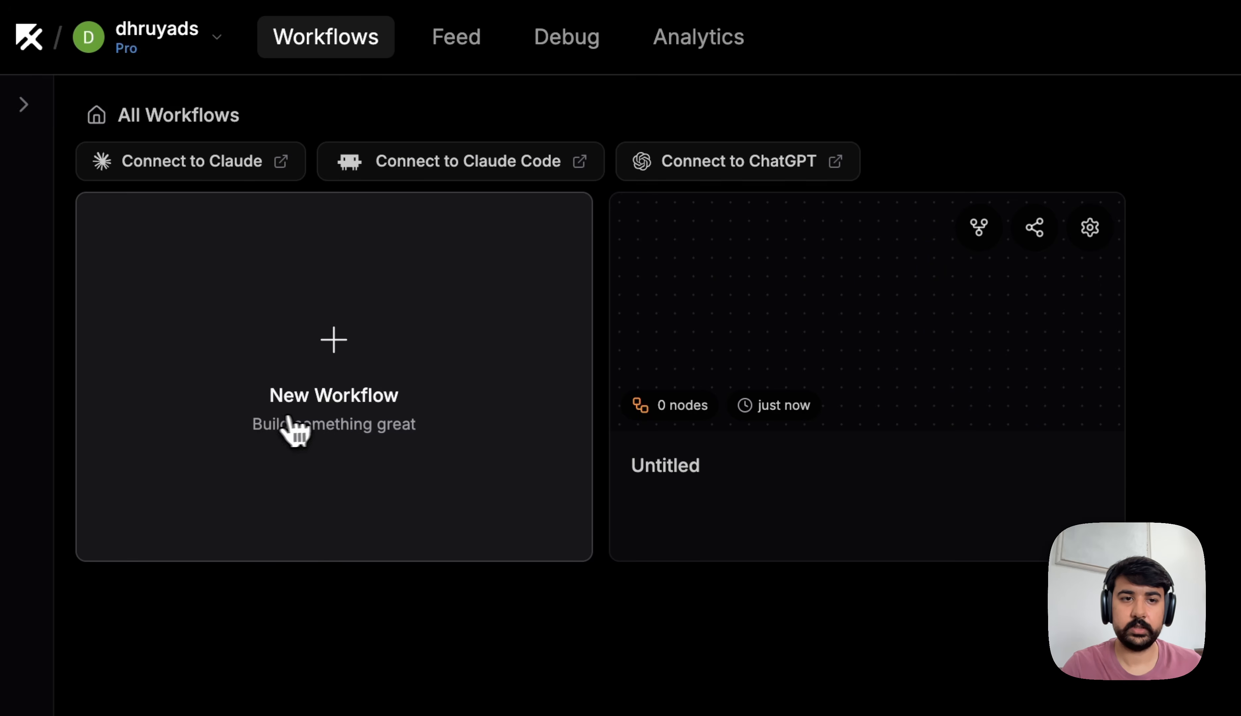
click(919, 379)
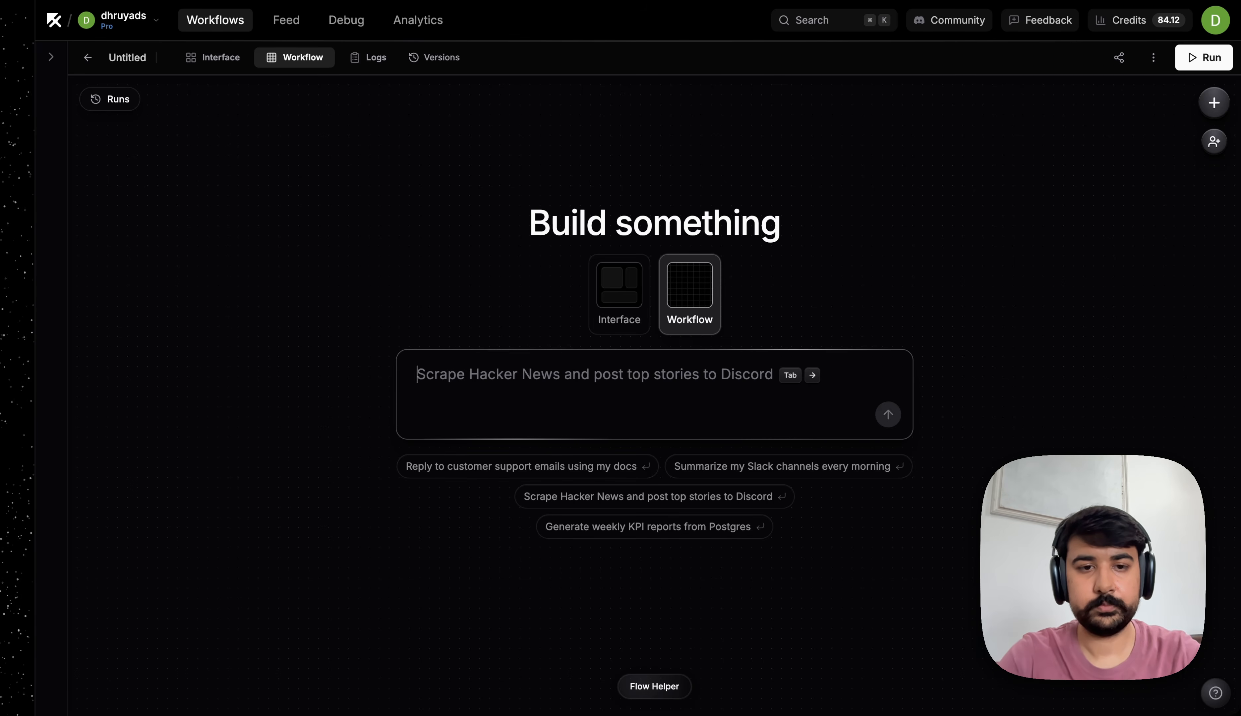
text(create an agent for me that I can tag in )
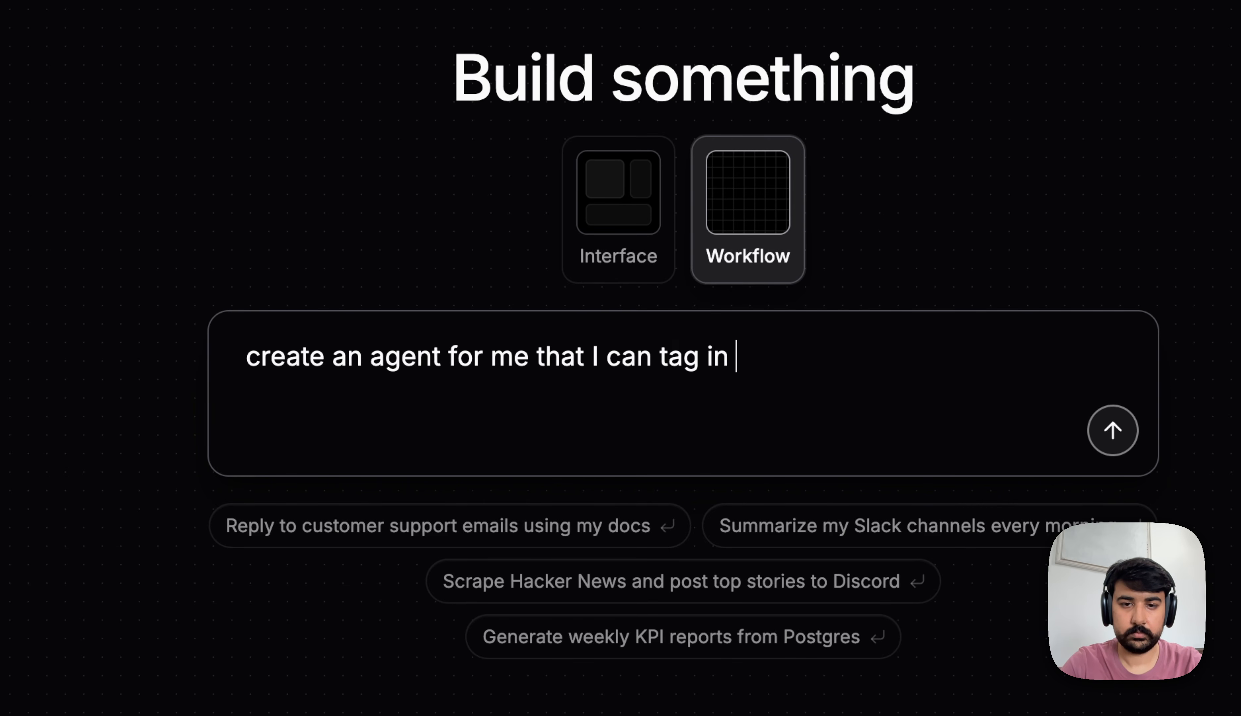
text(my slack channel)
key(Return)
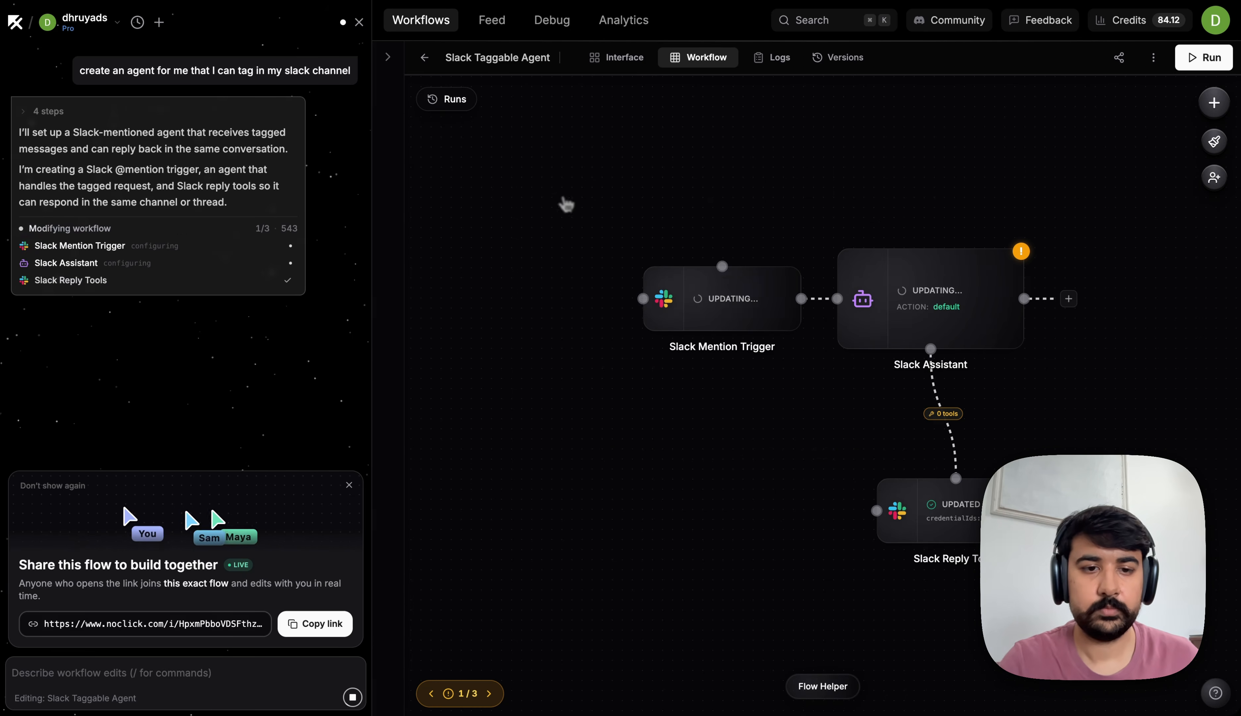
Dismiss the flow-sharing card and submit #companyagent as the Slack channel that activates the agent.
click(349, 486)
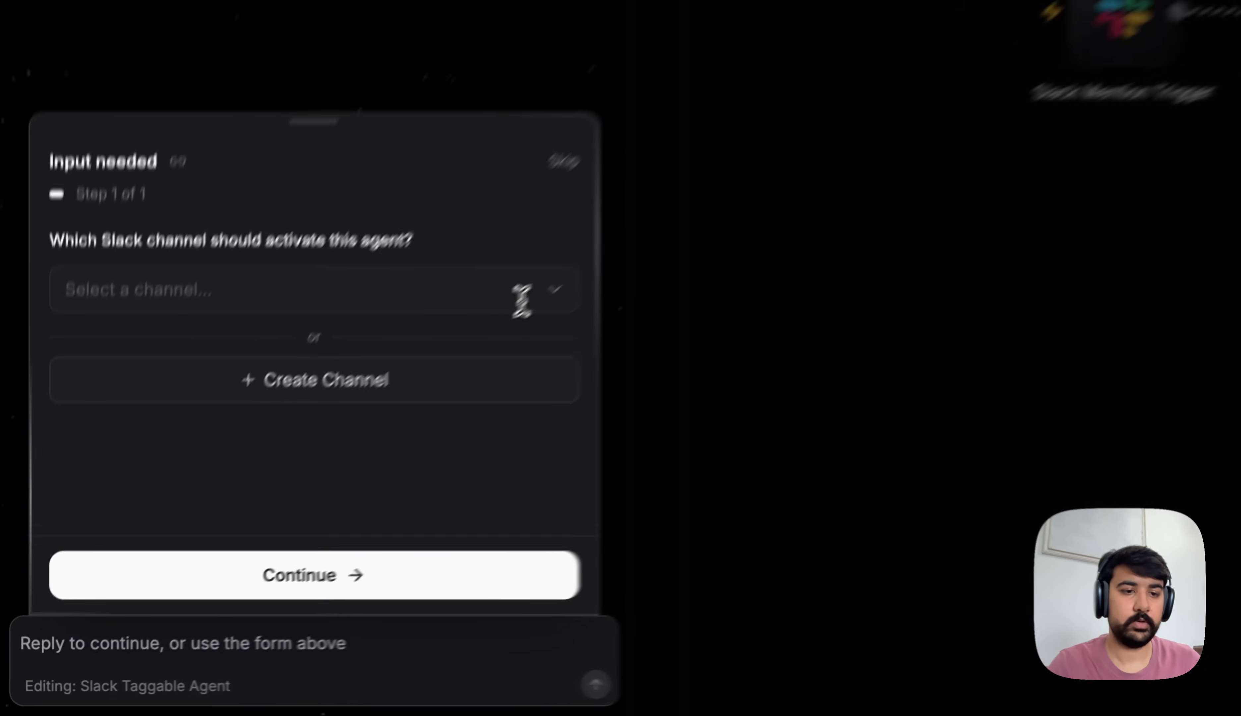
click(308, 469)
text(copma)
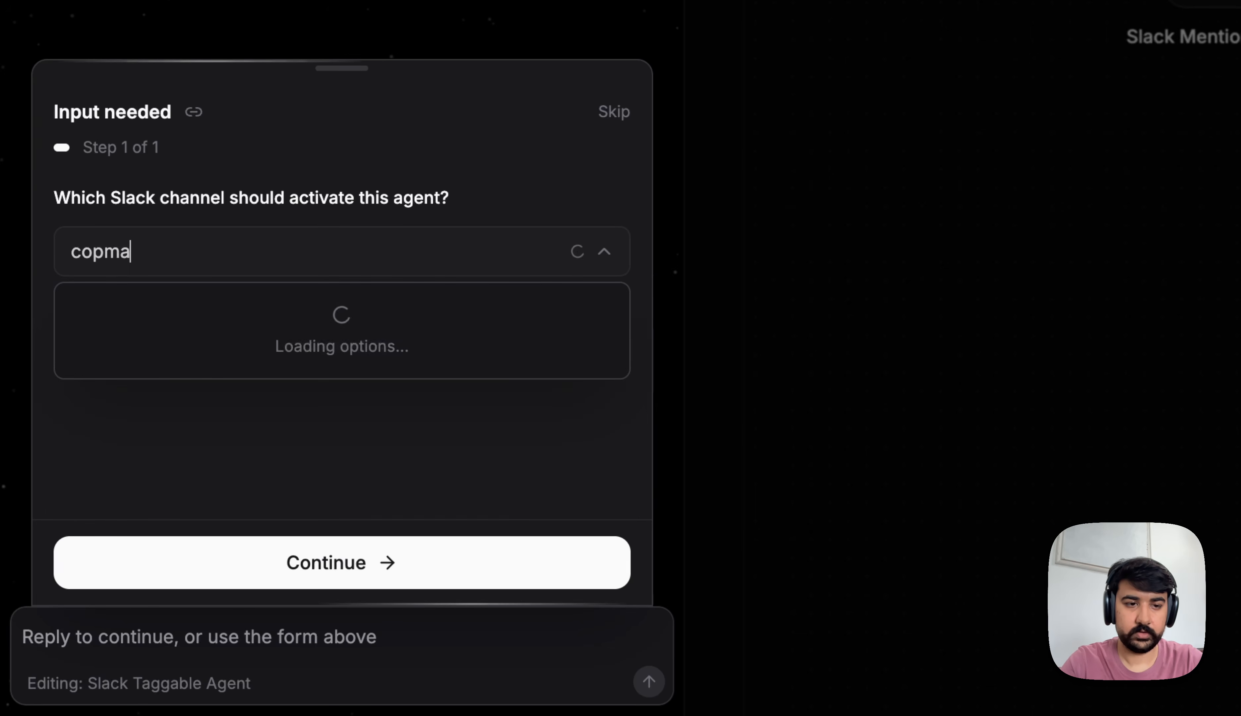
key(BackSpace)
key(BackSpace)
key(BackSpace)
text(mpany agent)
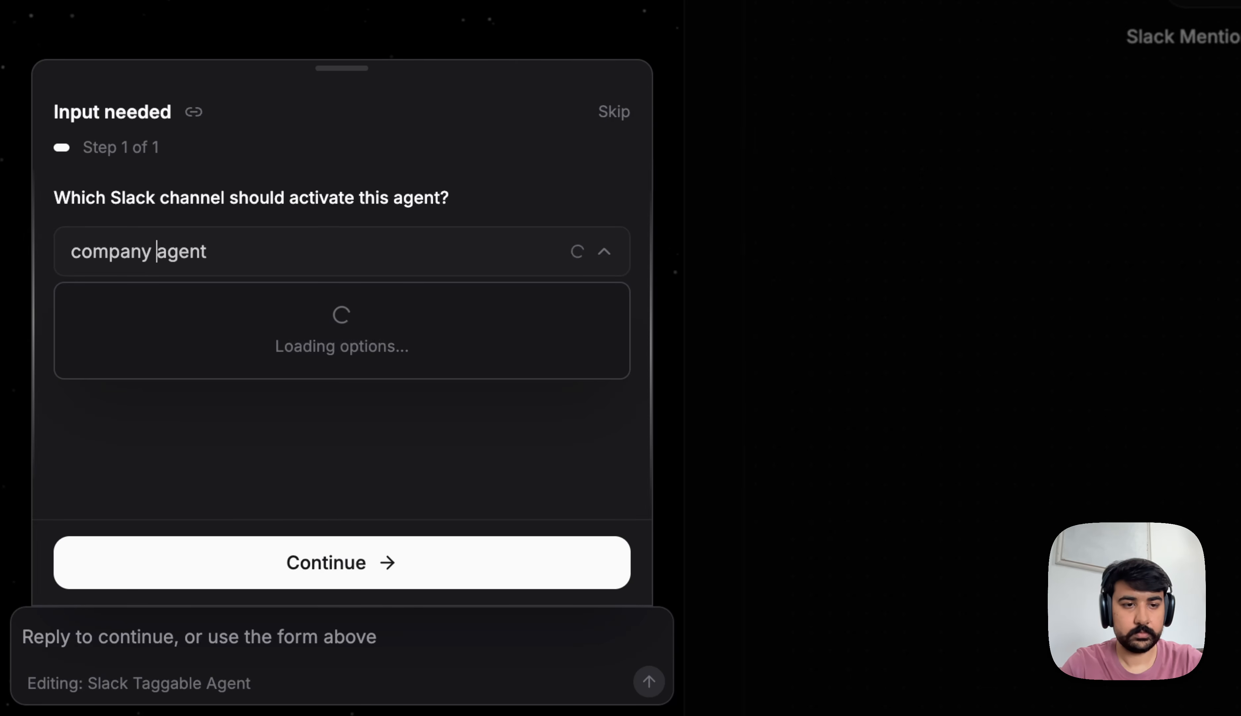
key(BackSpace)
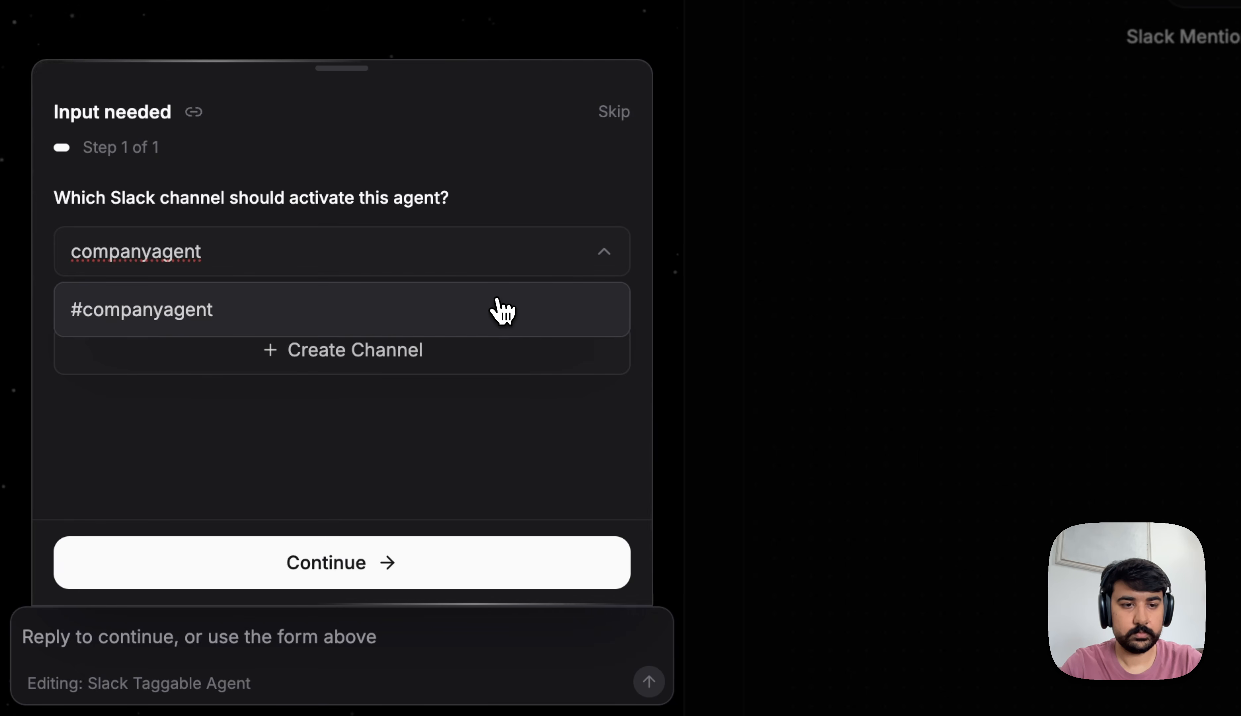
click(497, 301)
click(438, 571)
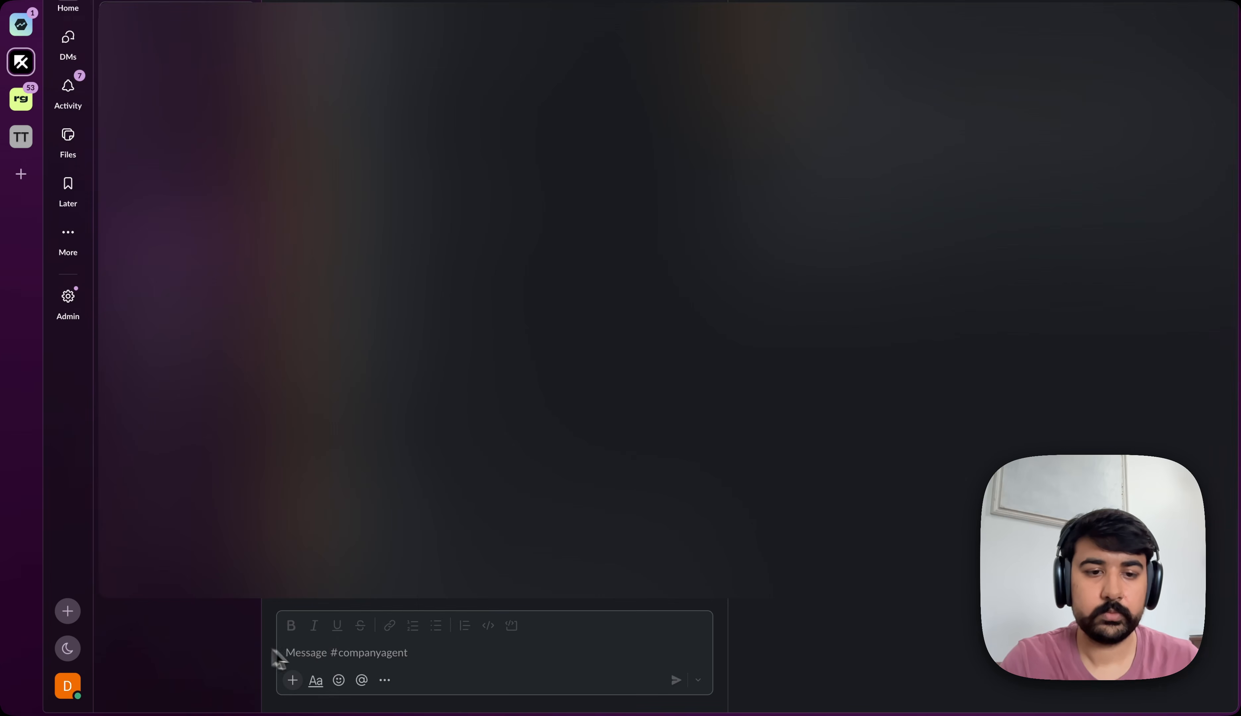
click(318, 652)
text(@noc)
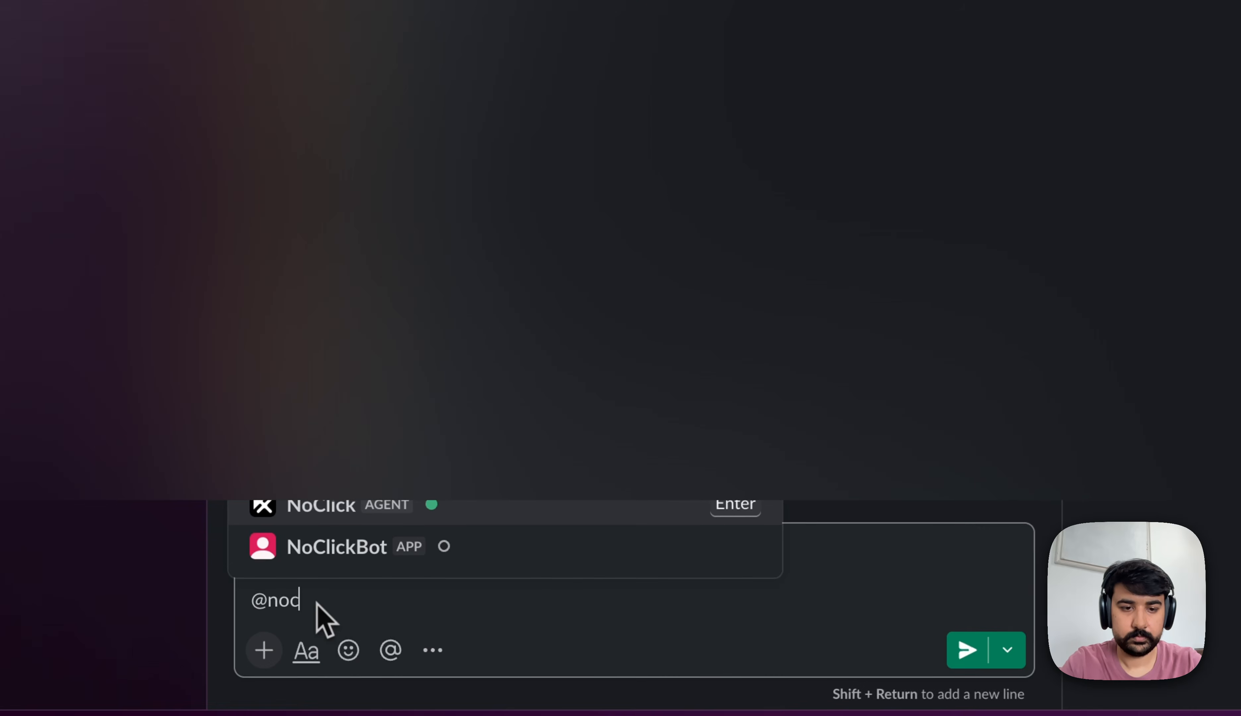
key(Return)
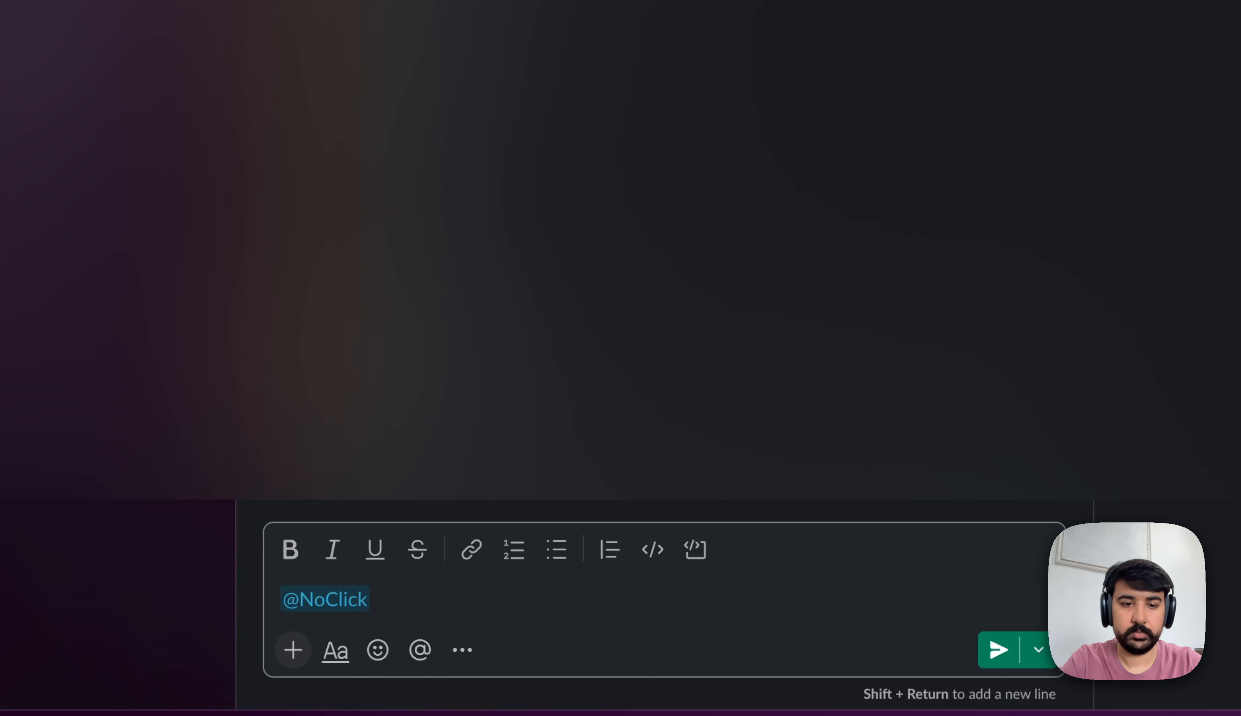
key(BackSpace)
click(375, 599)
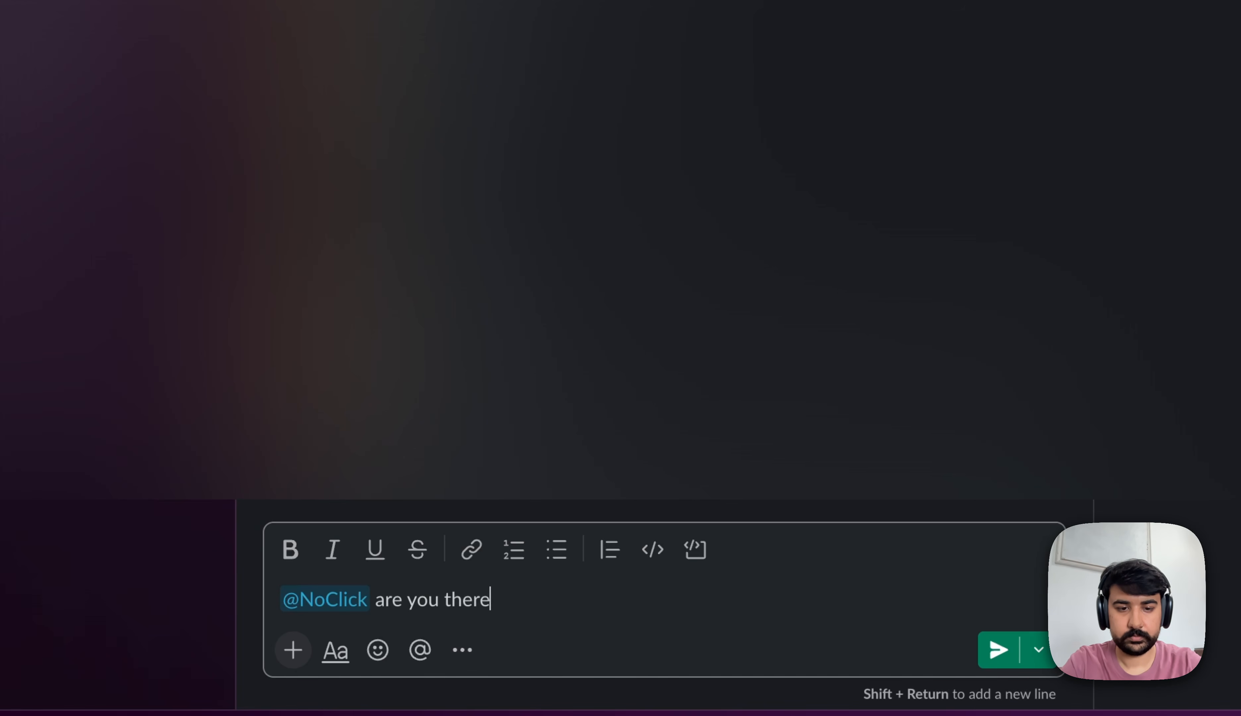
text(?)
key(Return)
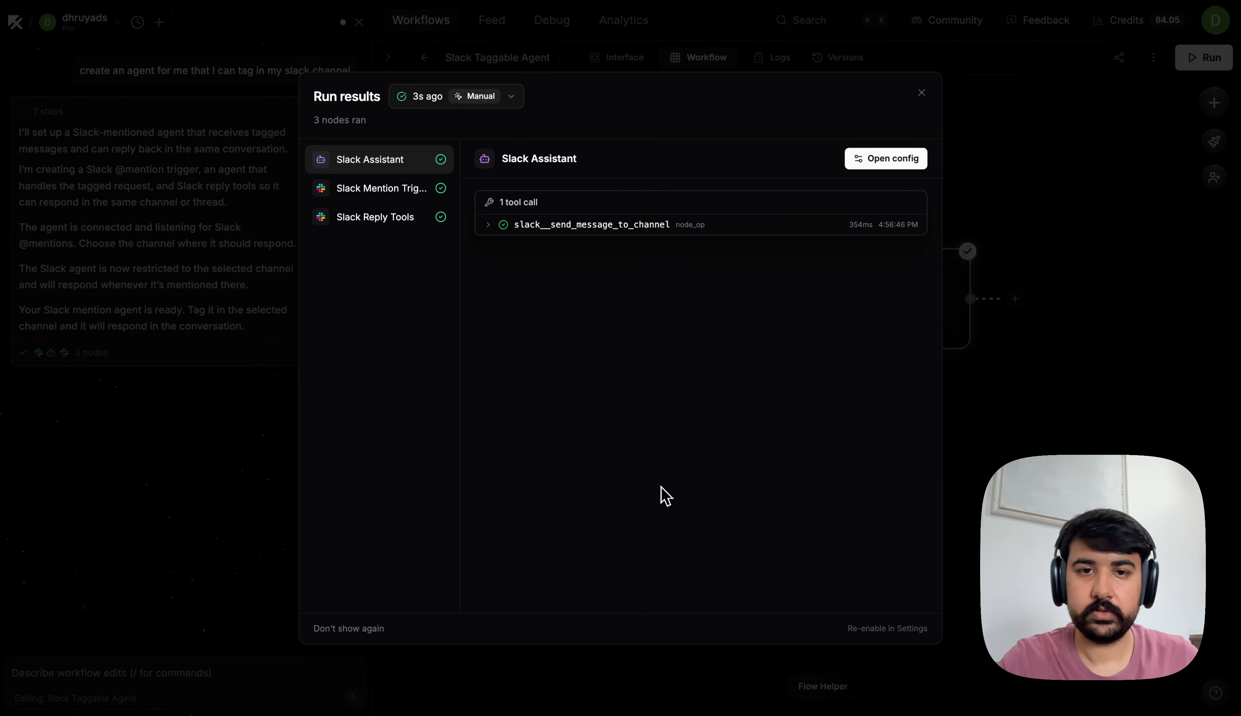
Switch back to NoClick, compare the Slack Assistant's send-message tool call with its reply in the Slack thread, and close the run results.
click(571, 230)
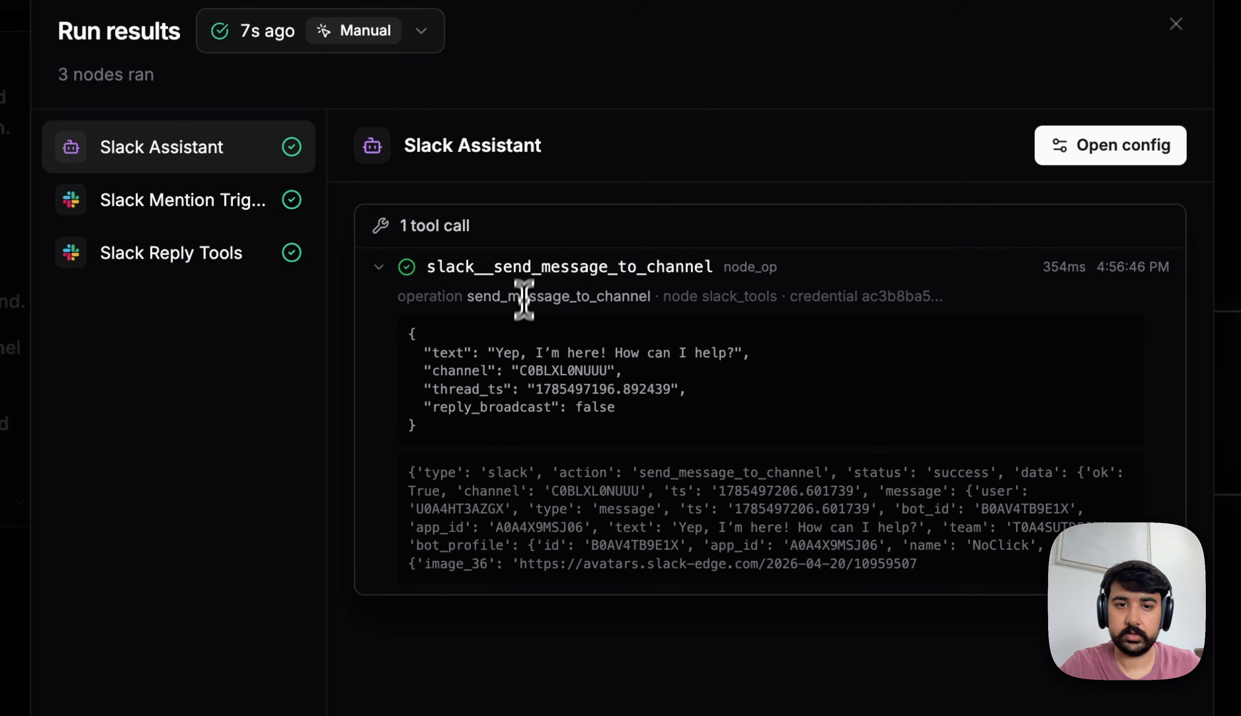
drag(492, 355, 745, 354)
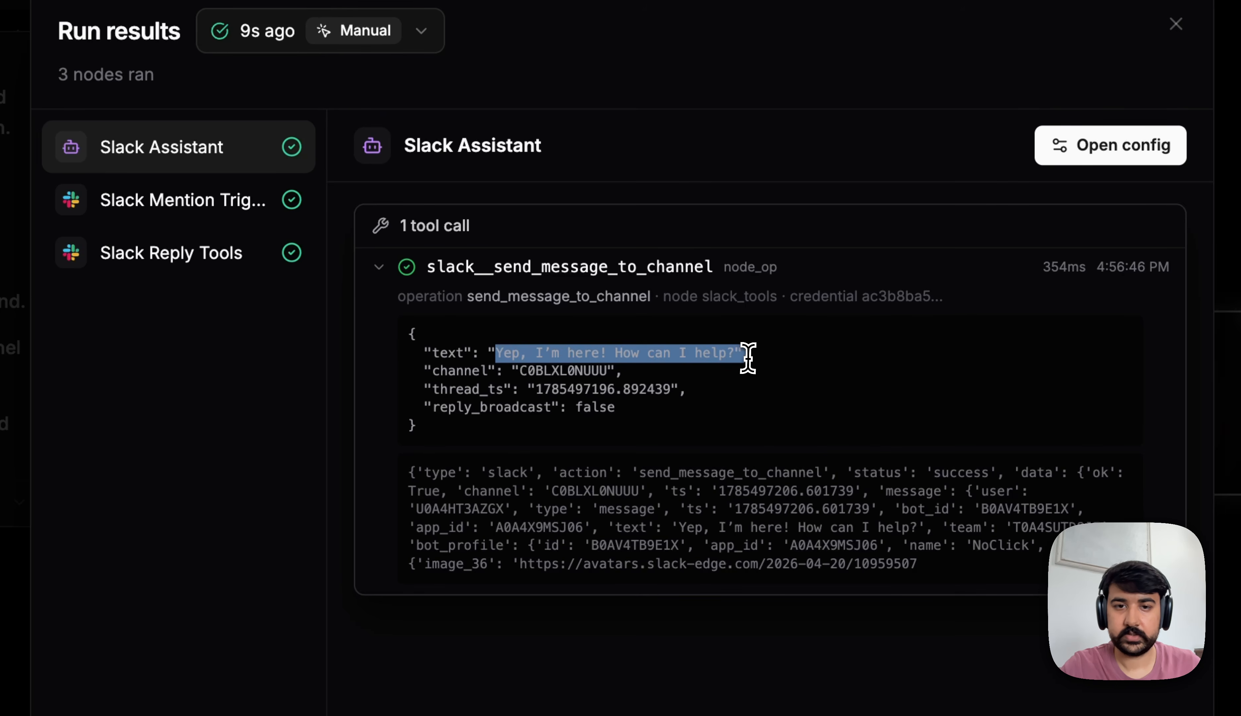
click(676, 433)
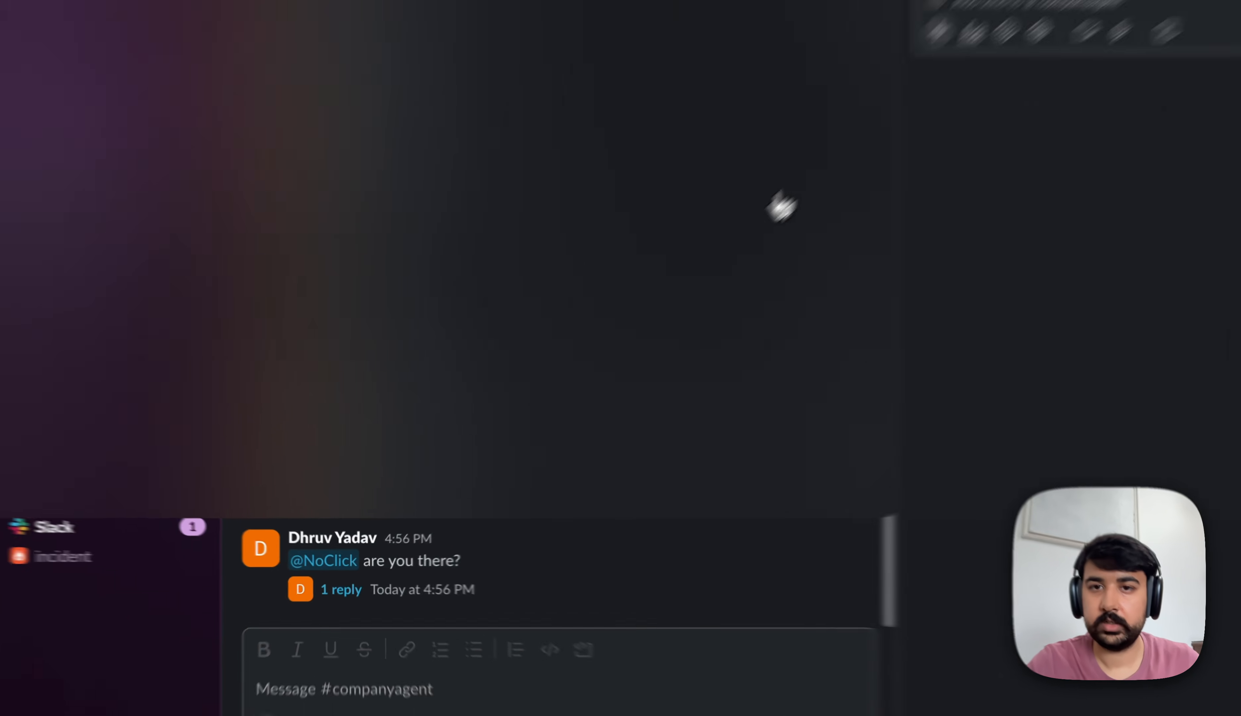
drag(778, 90, 926, 93)
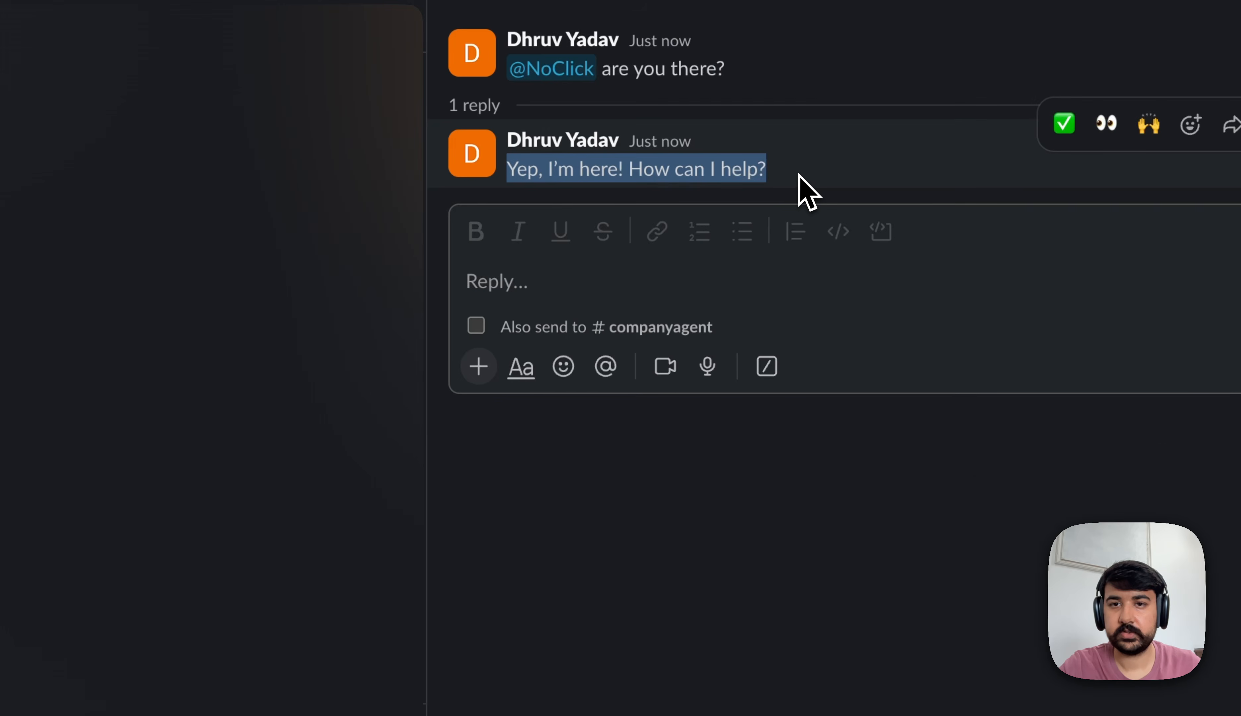
click(799, 175)
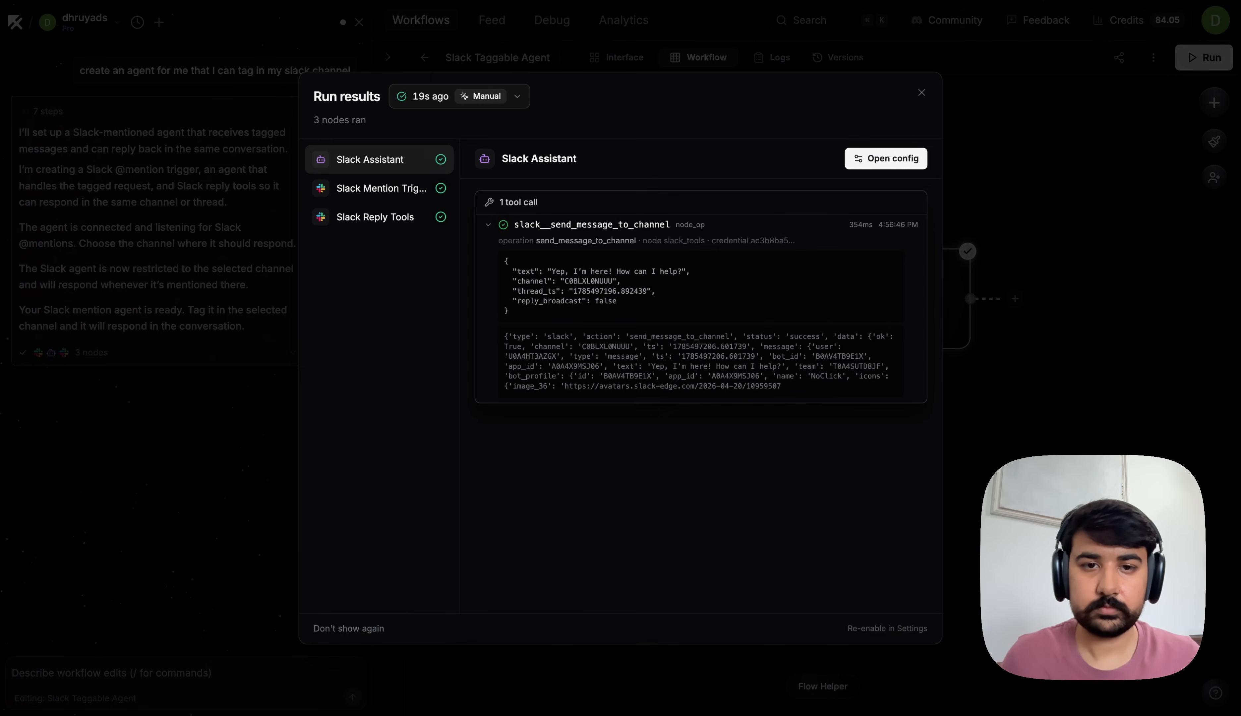
click(1056, 197)
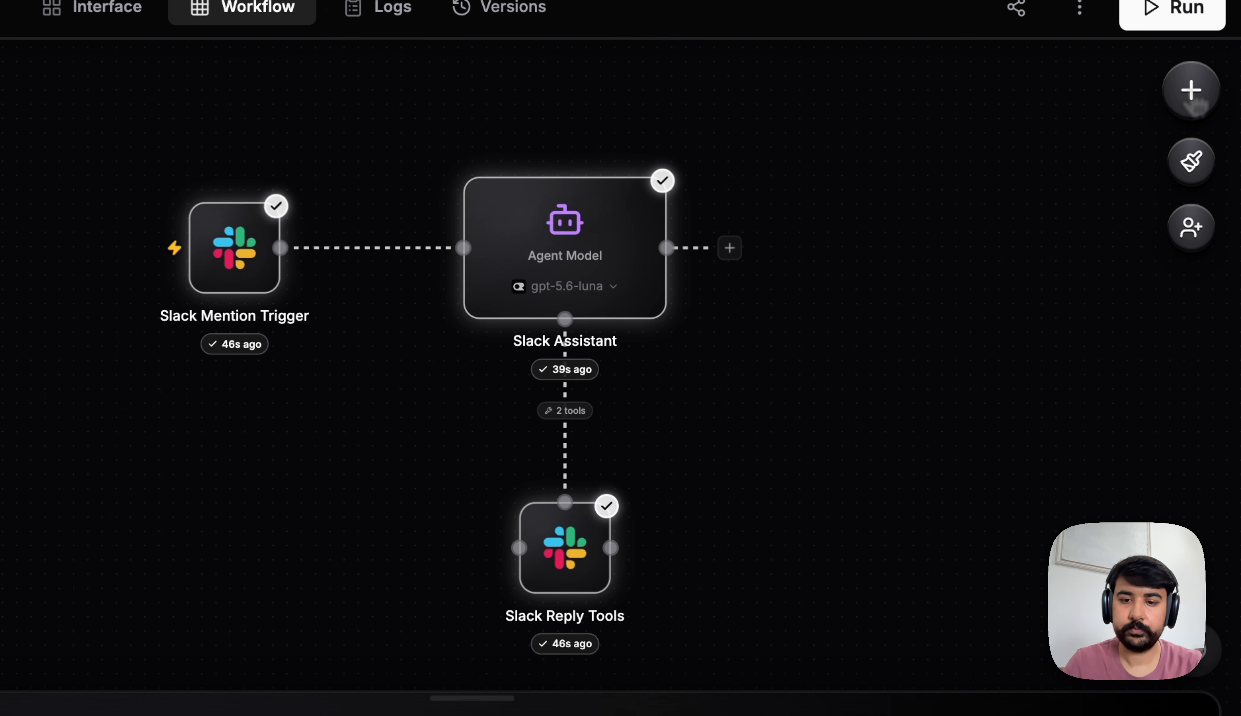
Browse the node library, search it for "github", and add the GitHub node as a tool of the Slack Assistant agent.
click(1191, 93)
scroll(886, 616, down, 10)
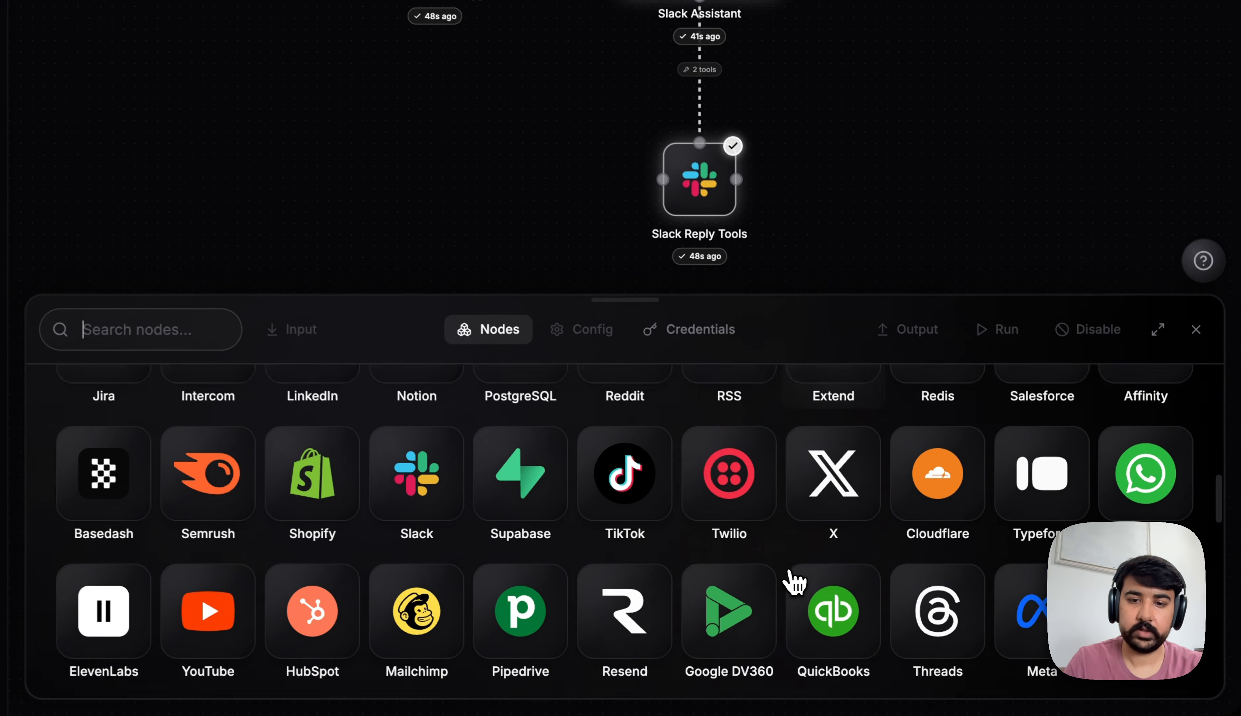
scroll(794, 582, down, 15)
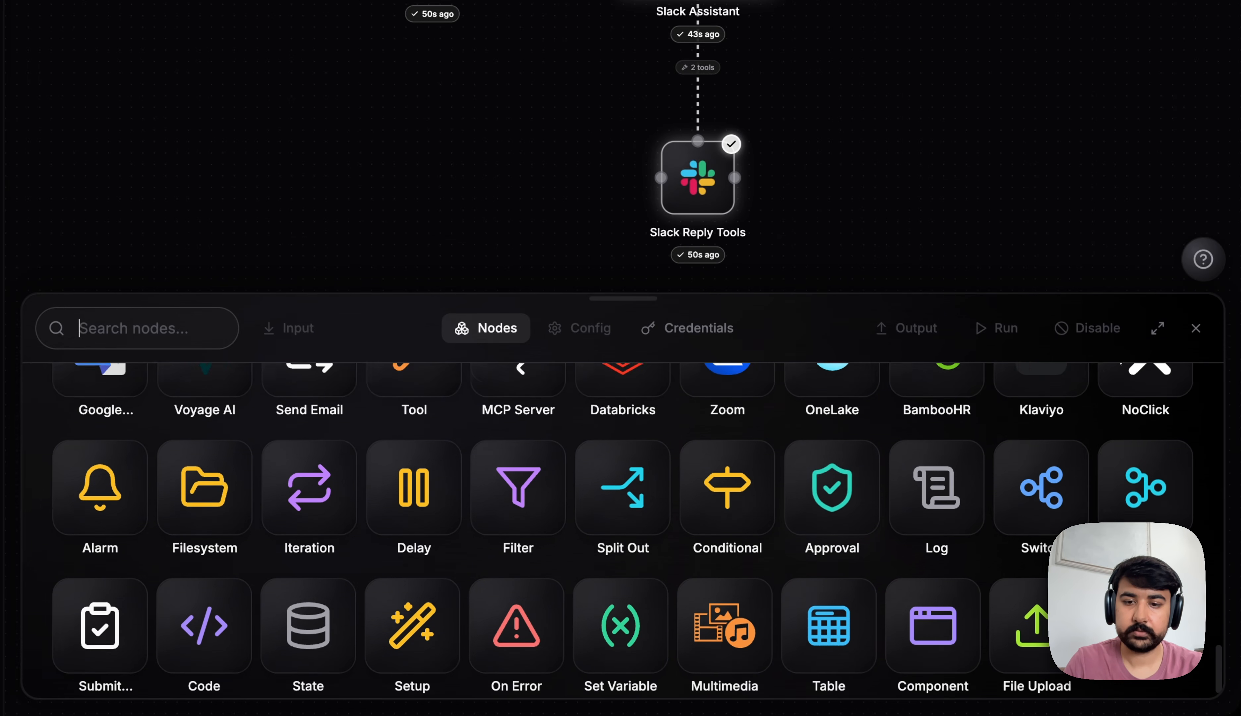
scroll(793, 583, up, 15)
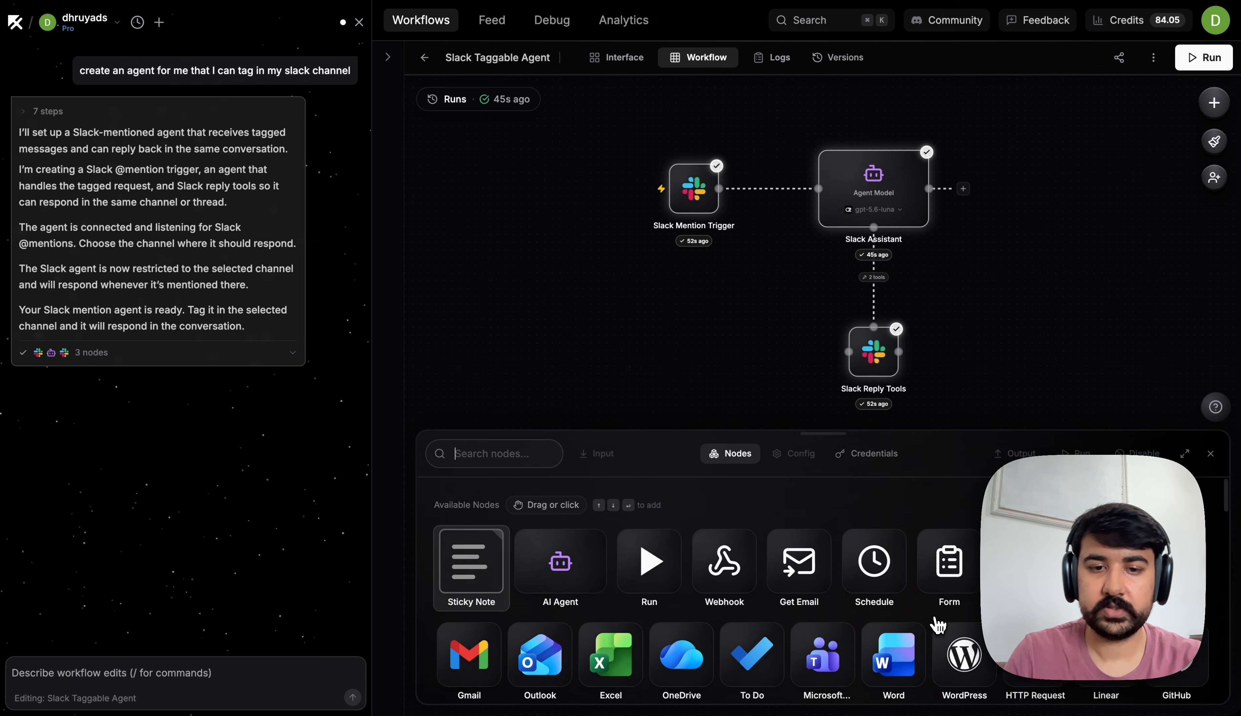
scroll(939, 625, down, 1)
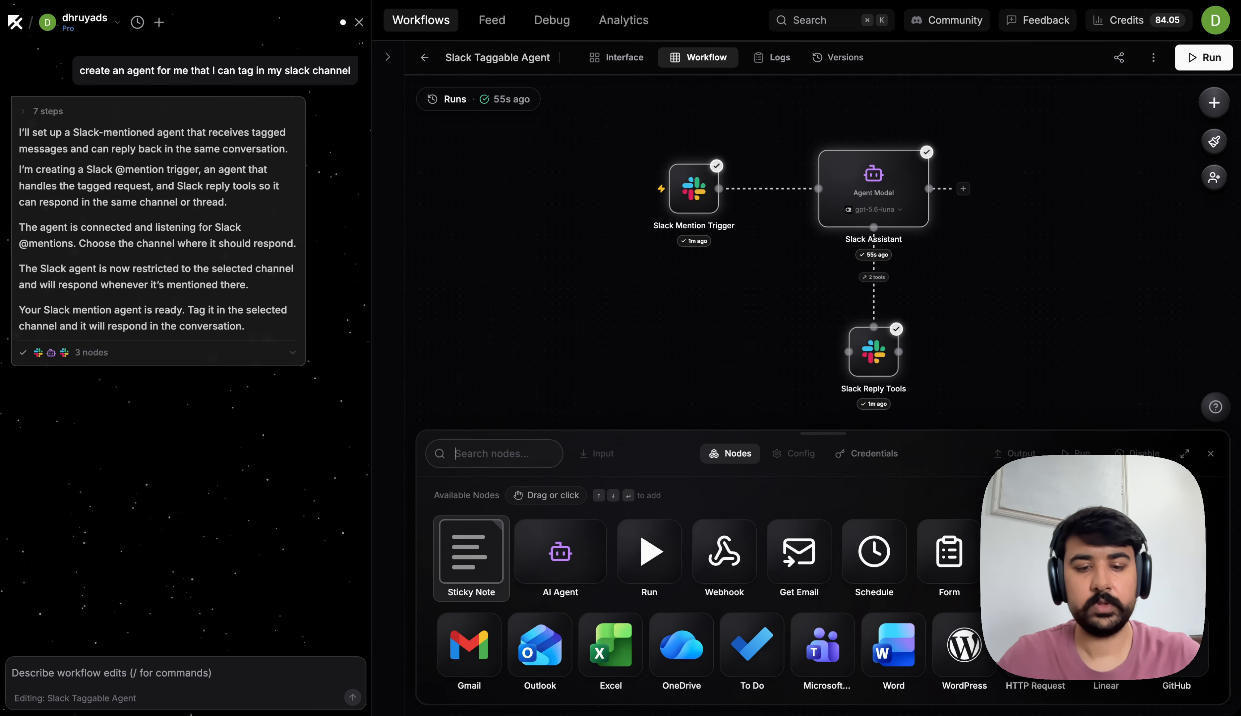
text(github)
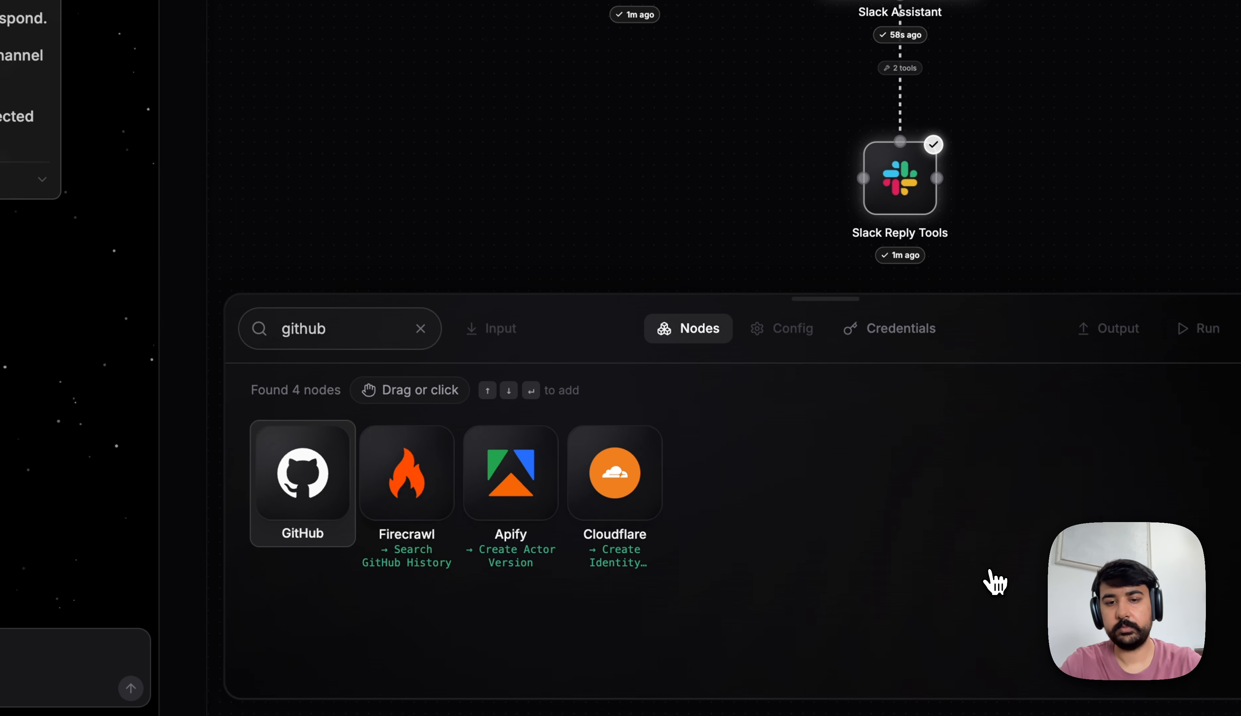
drag(329, 493, 654, 252)
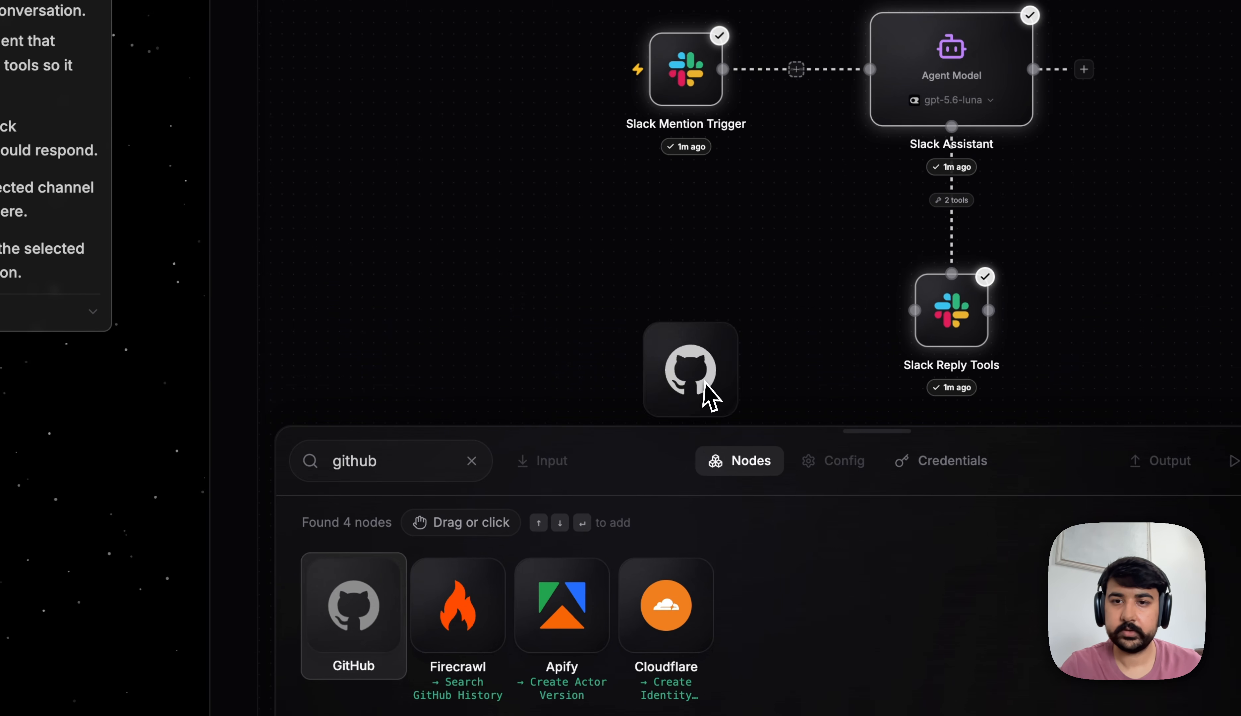
drag(704, 384, 1002, 71)
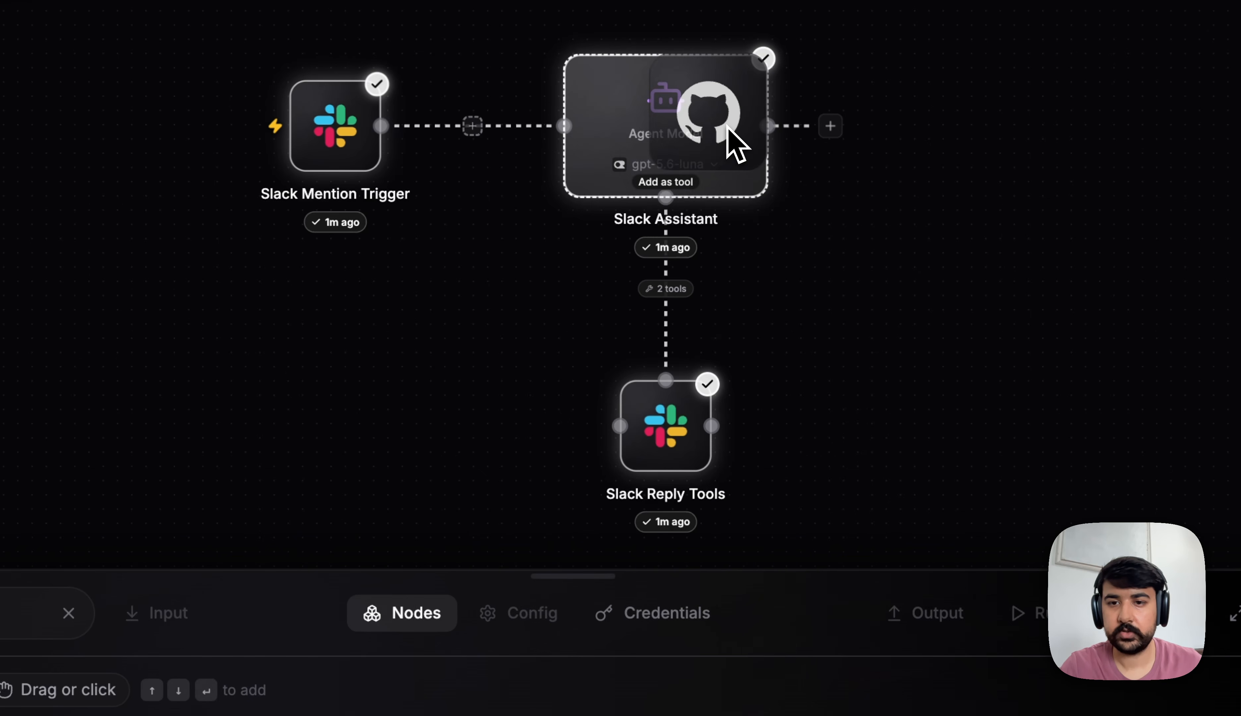
drag(736, 143, 734, 144)
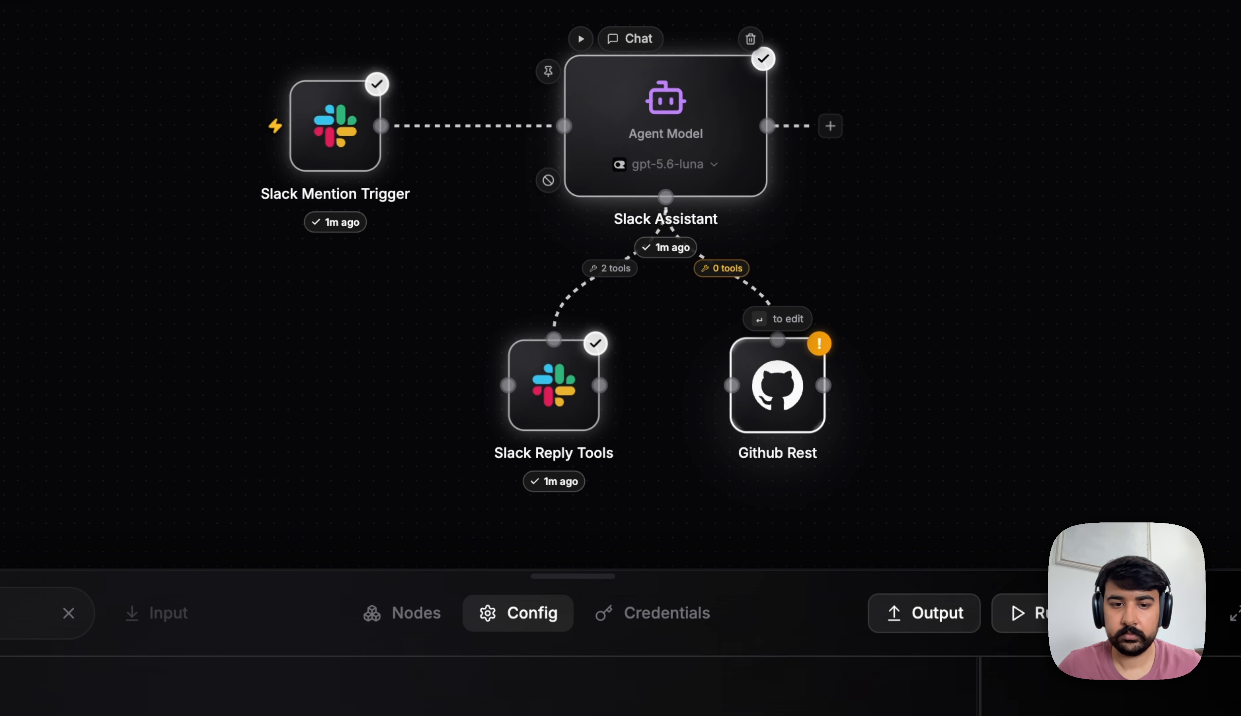
Enlarge the GitHub node's configuration view and check which GitHub credentials it uses.
drag(586, 576, 591, 554)
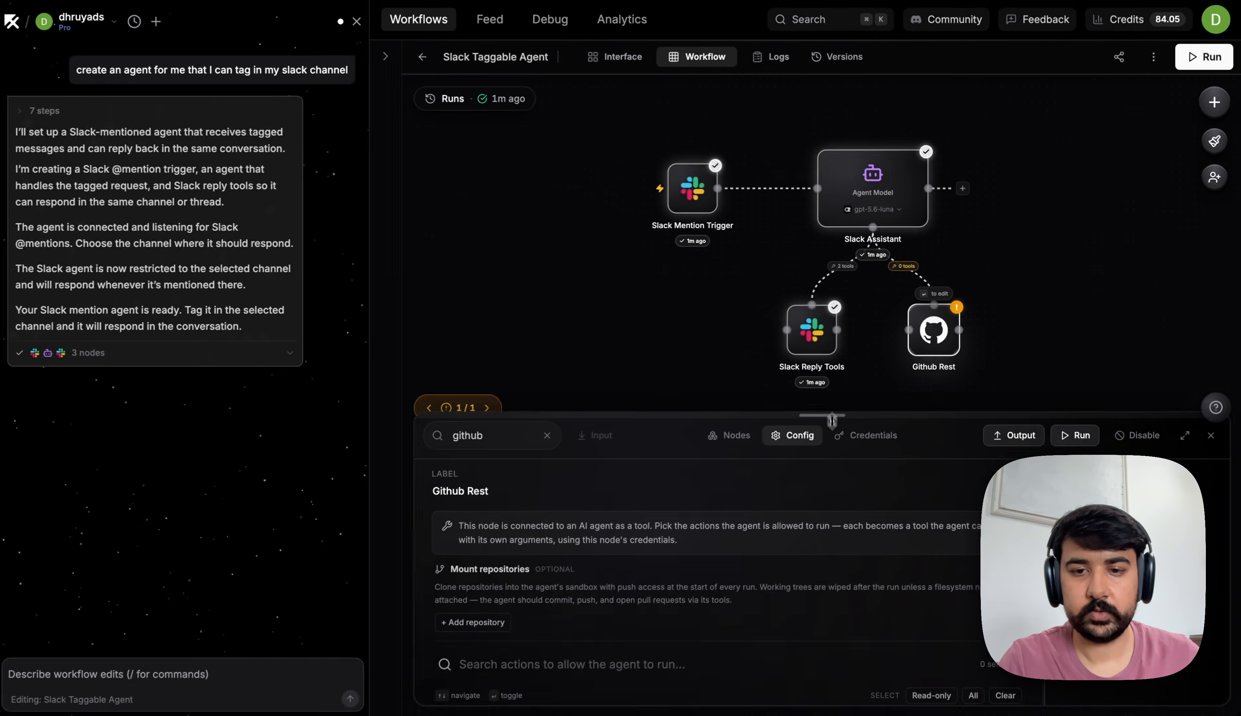
drag(831, 420, 817, 82)
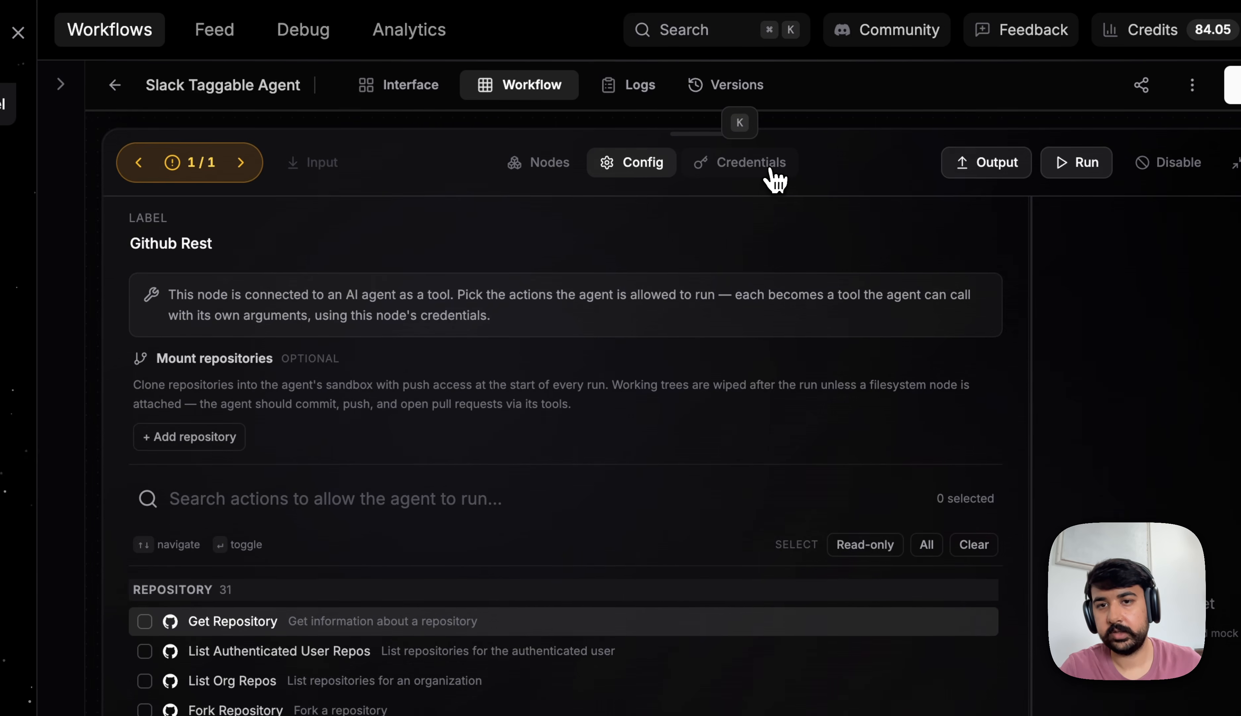
click(872, 114)
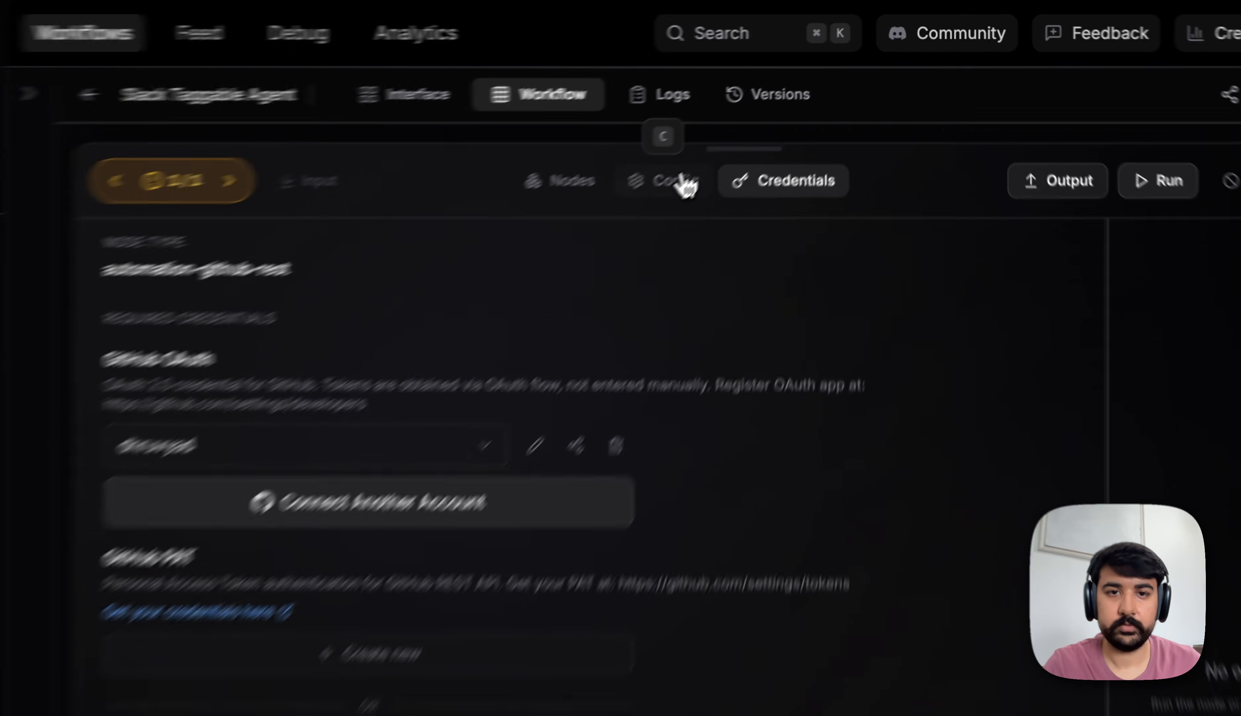
click(783, 110)
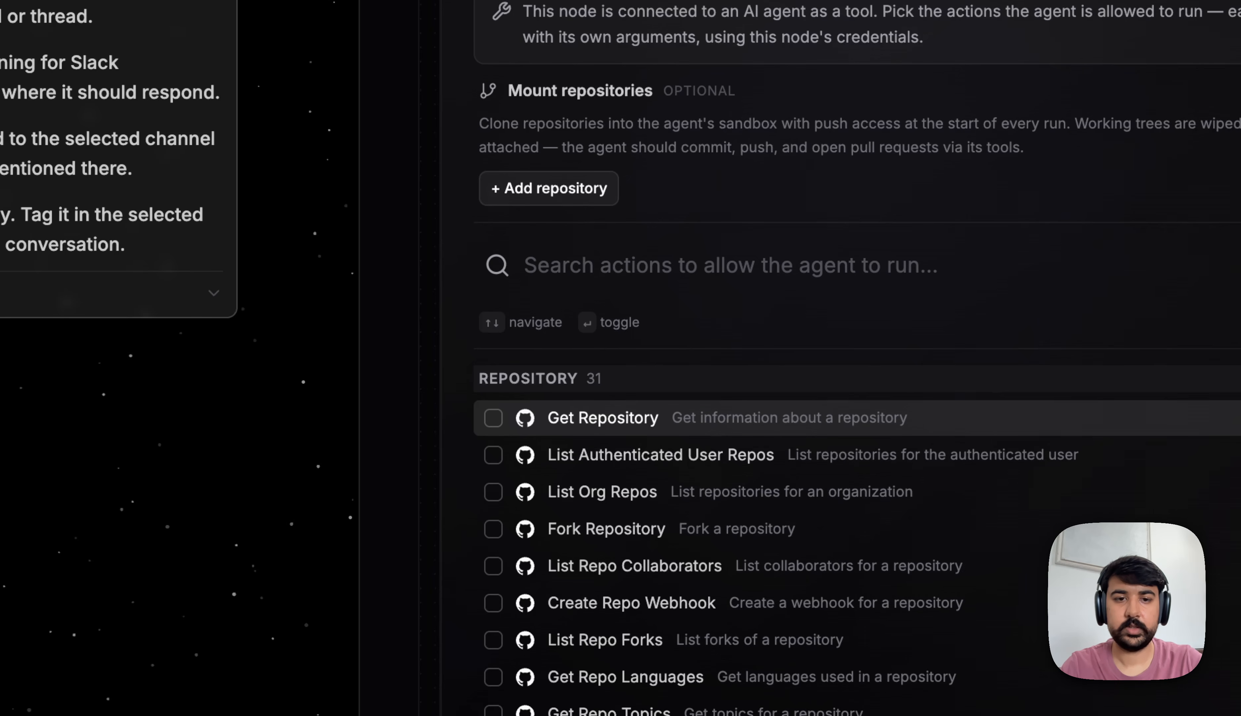
Mount the noclickapp/sandbox repository in the Github Rest node.
click(573, 206)
text(sandbox)
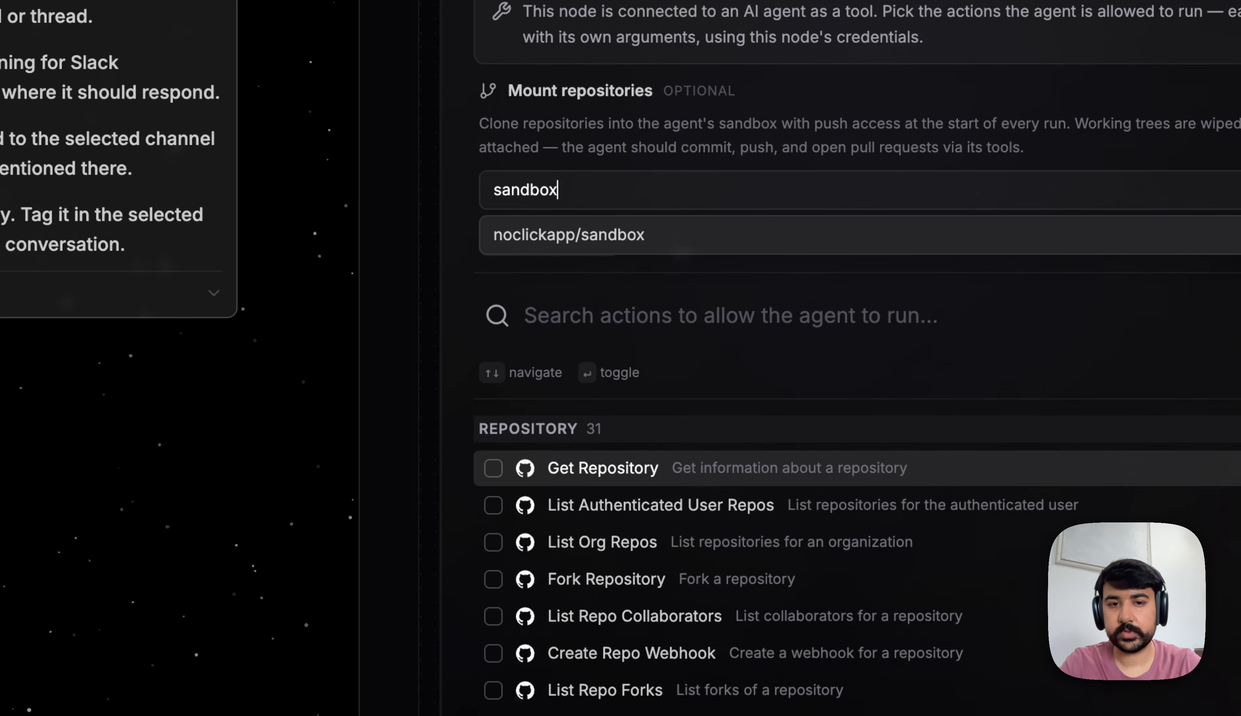
click(680, 250)
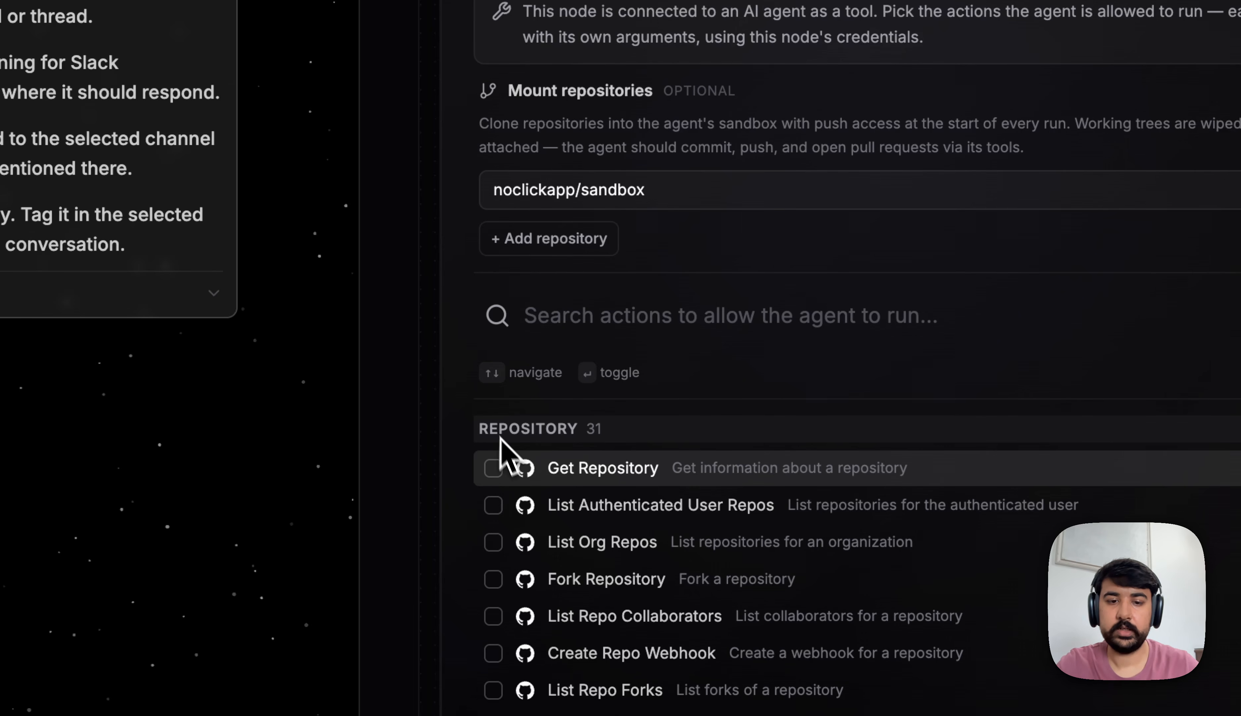
Allow the agent to run the Get Repository and List Org Repos actions, and close the Github Rest node's configuration.
scroll(536, 546, down, 10)
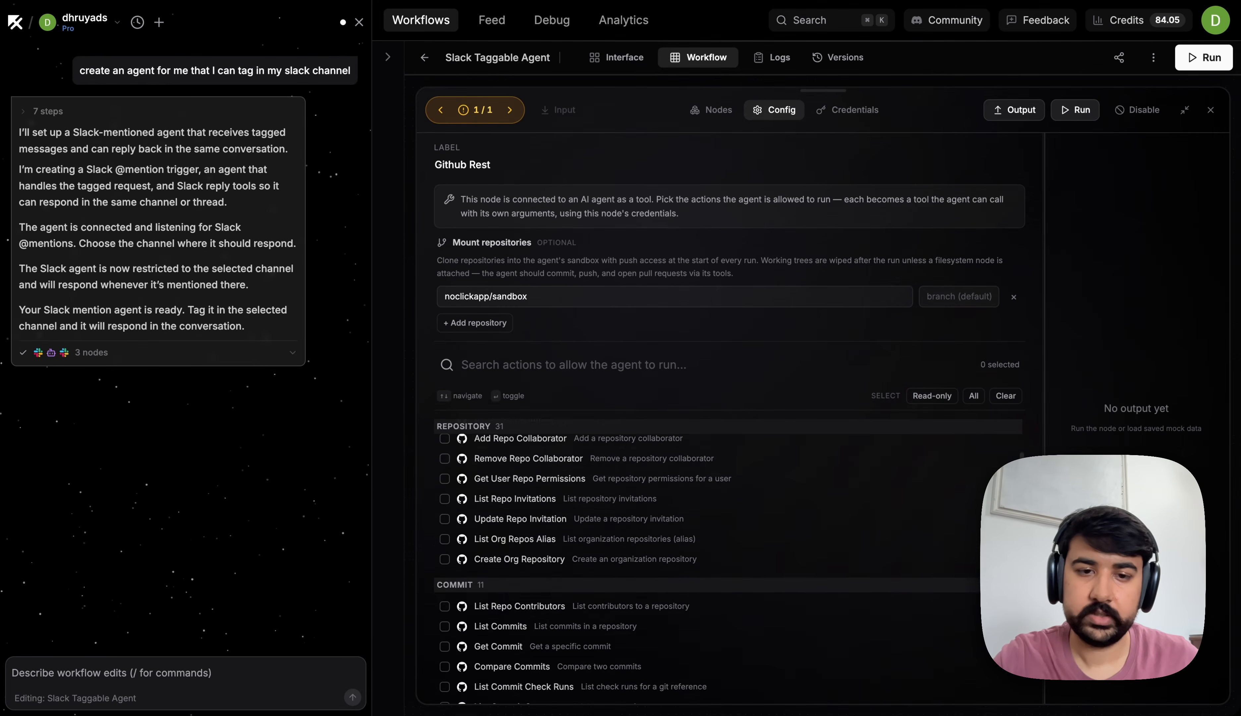
scroll(467, 482, down, 10)
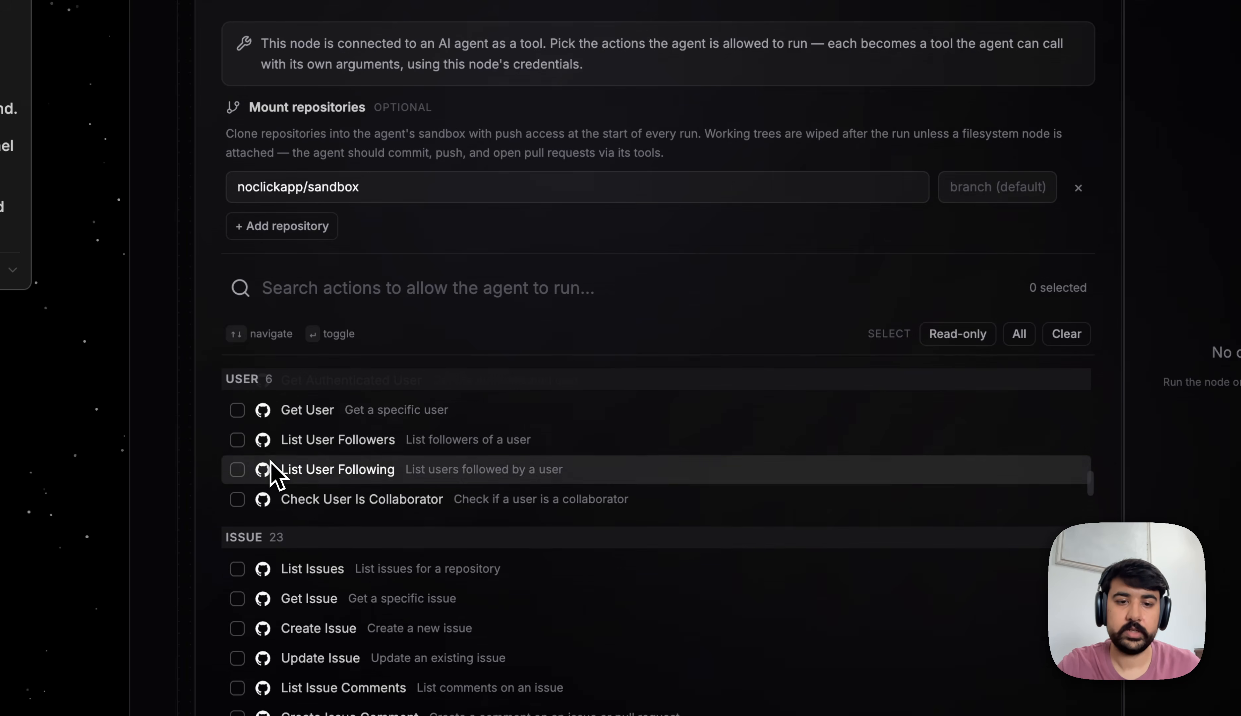
scroll(273, 472, down, 15)
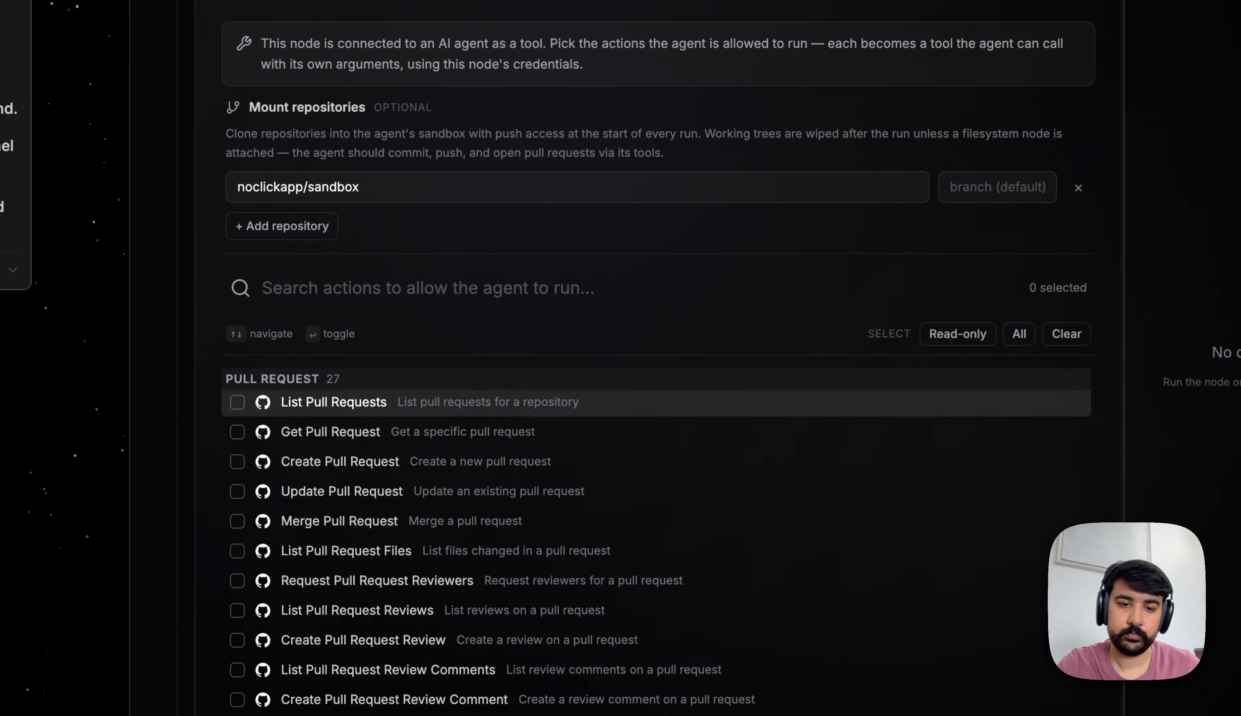
scroll(654, 541, down, 20)
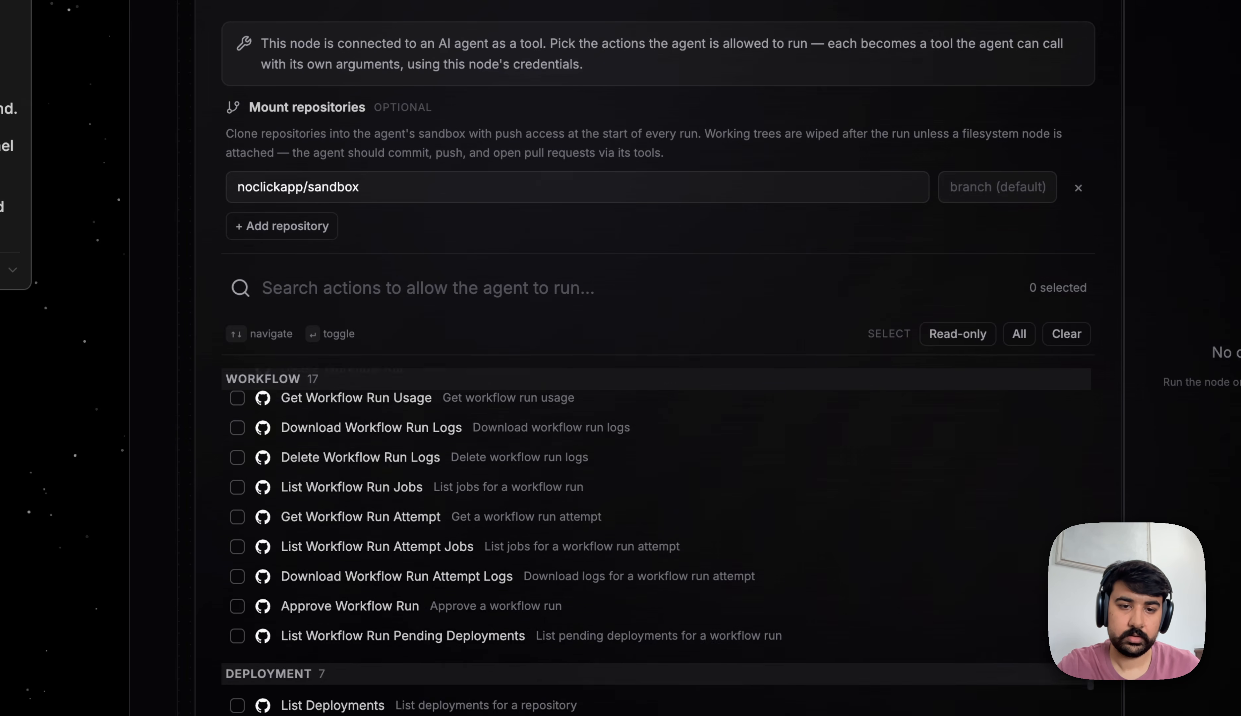
scroll(274, 476, down, 20)
scroll(275, 473, up, 20)
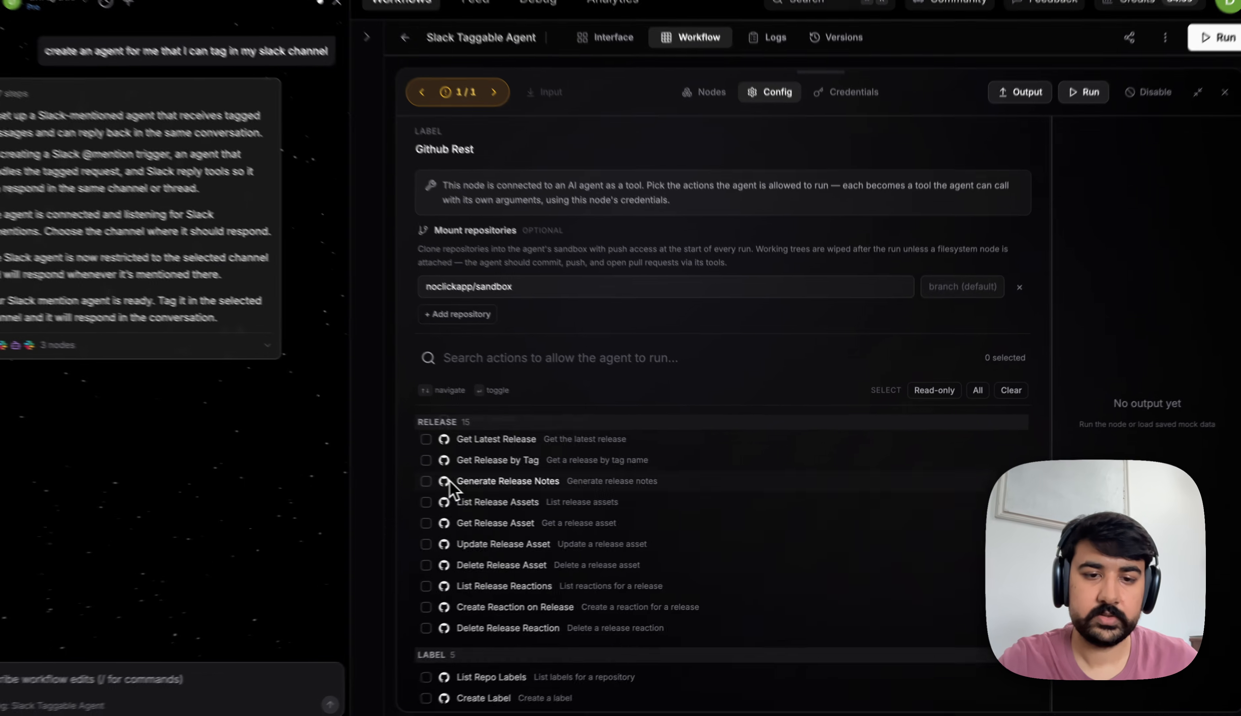
scroll(450, 487, up, 20)
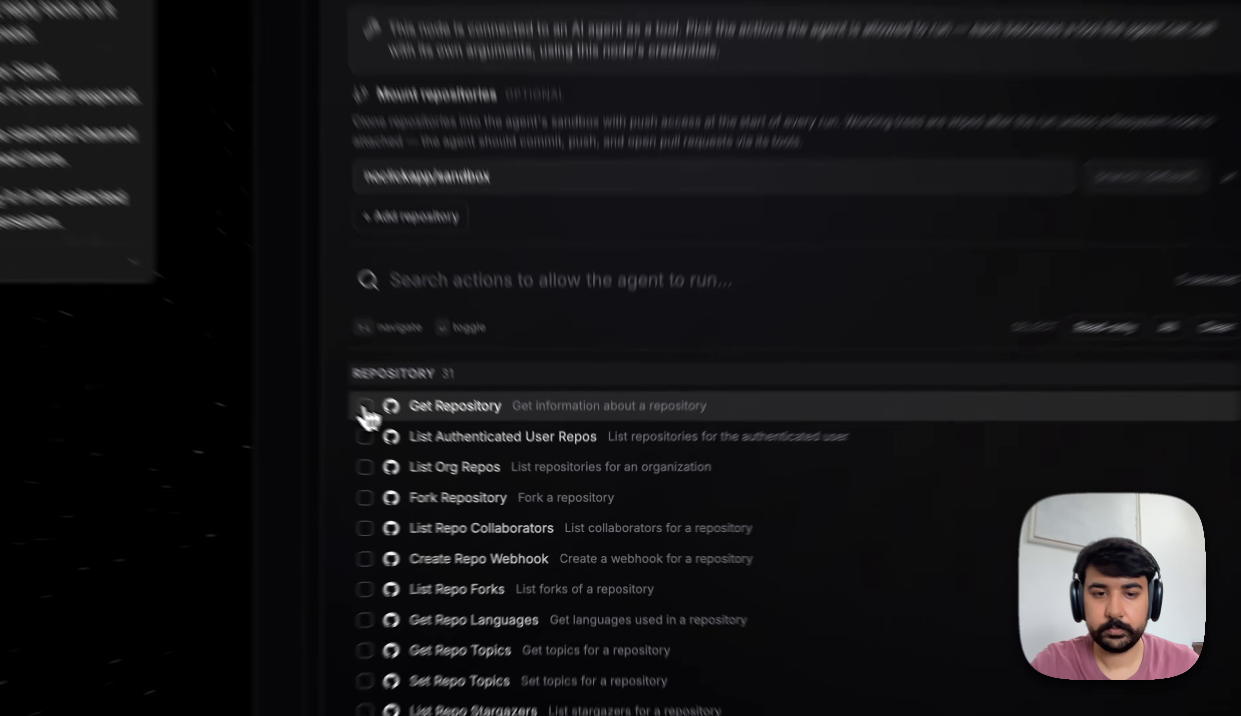
click(444, 447)
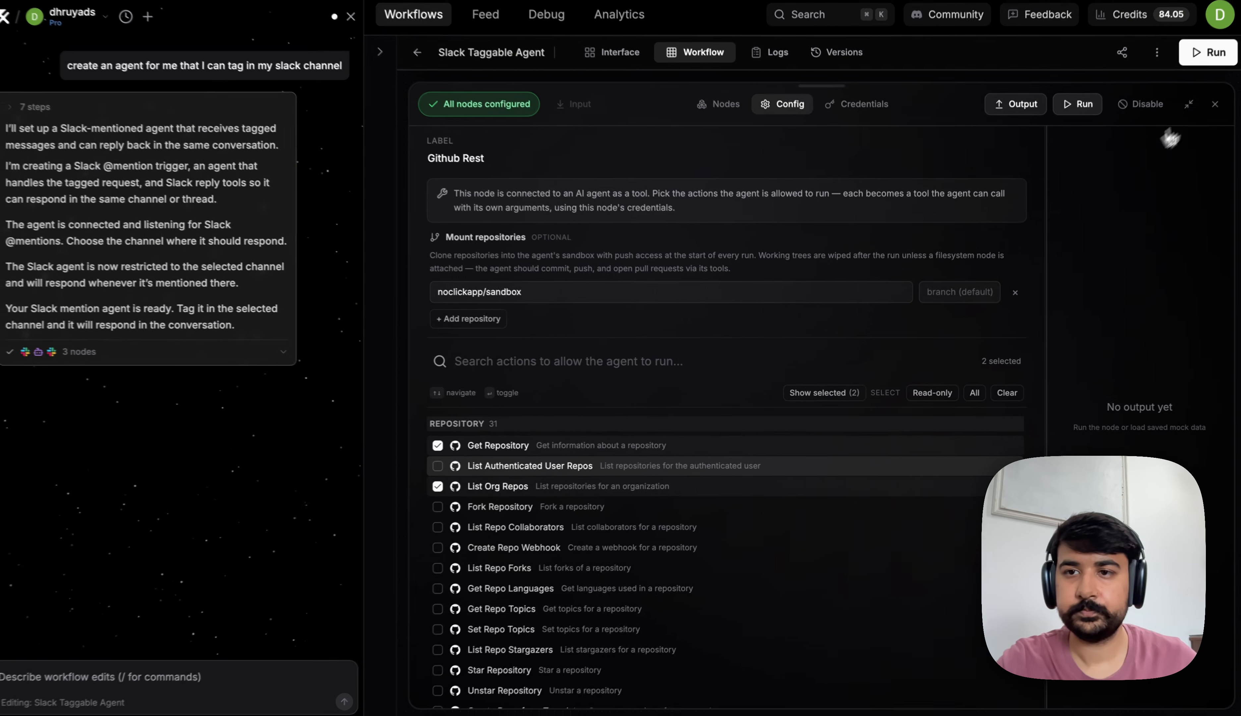
click(1210, 110)
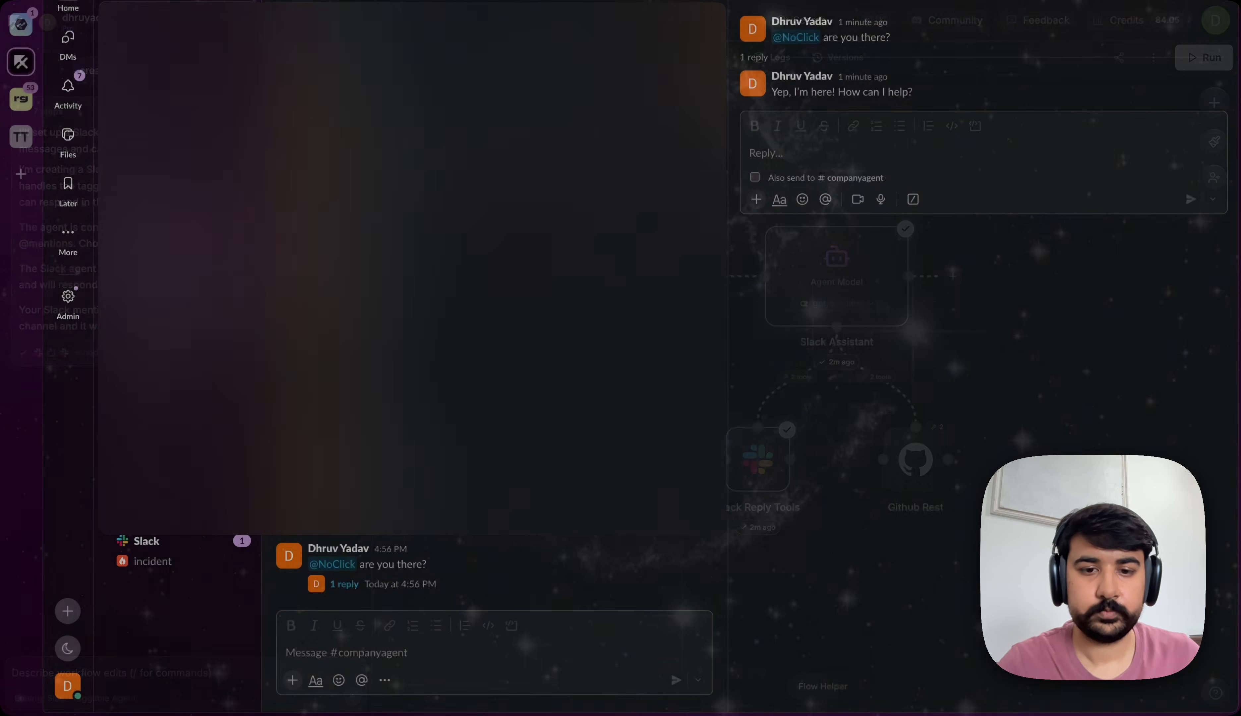
click(317, 649)
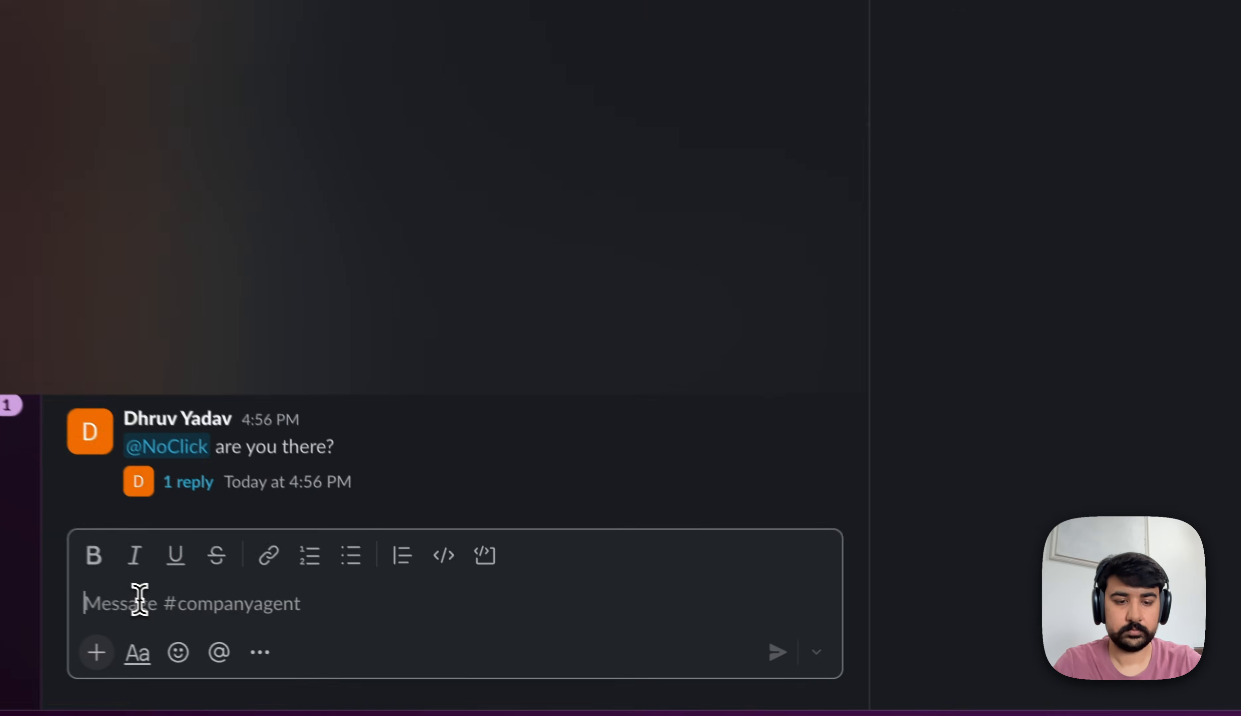
text(@noclic)
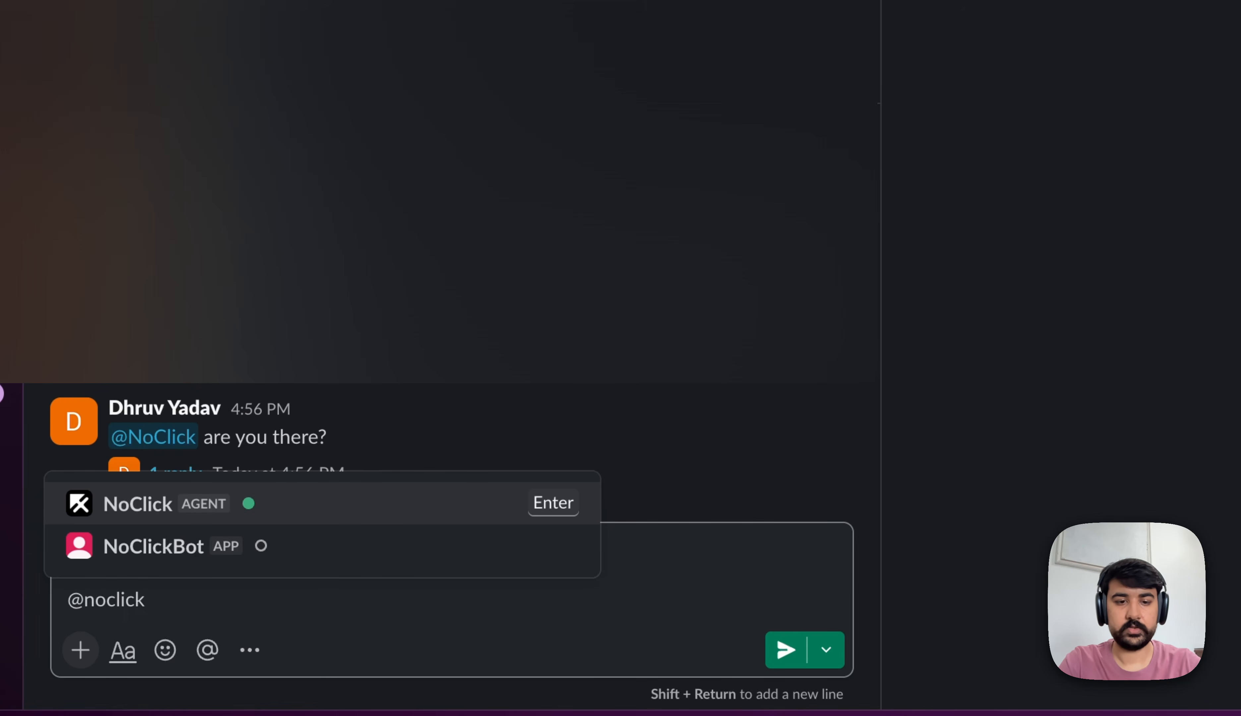
text(k)
key(Return)
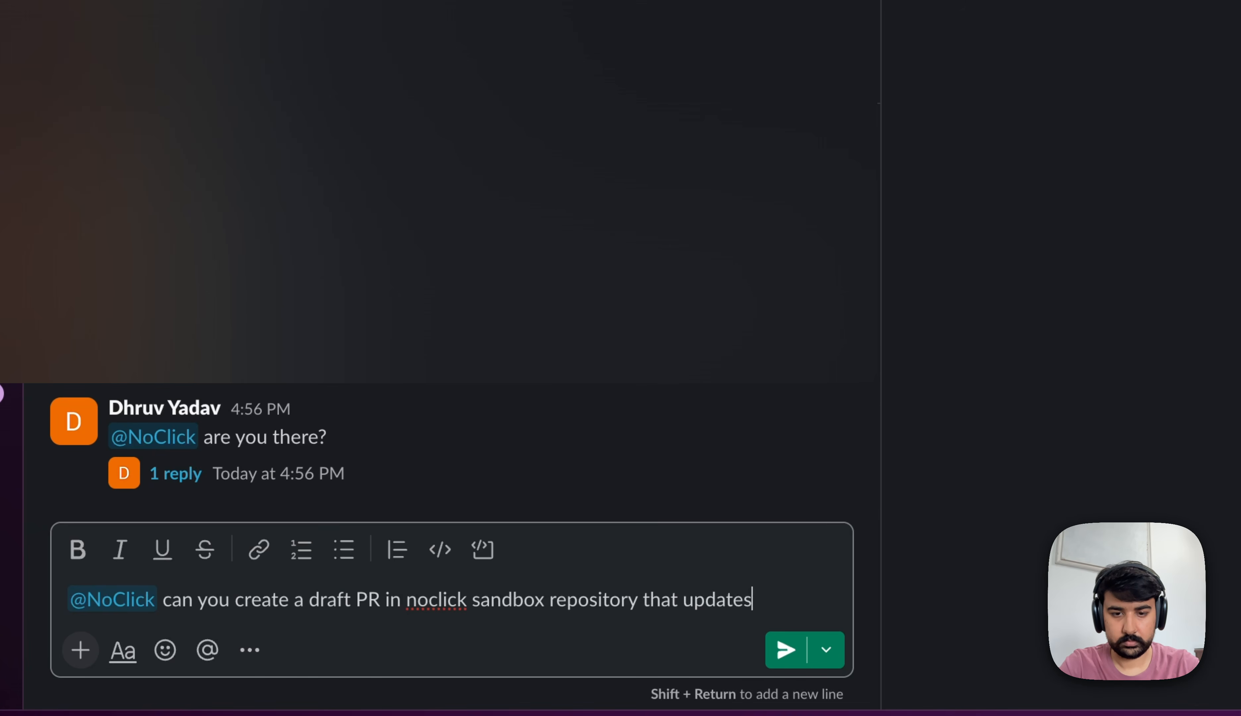
text(the README.md with today's date?)
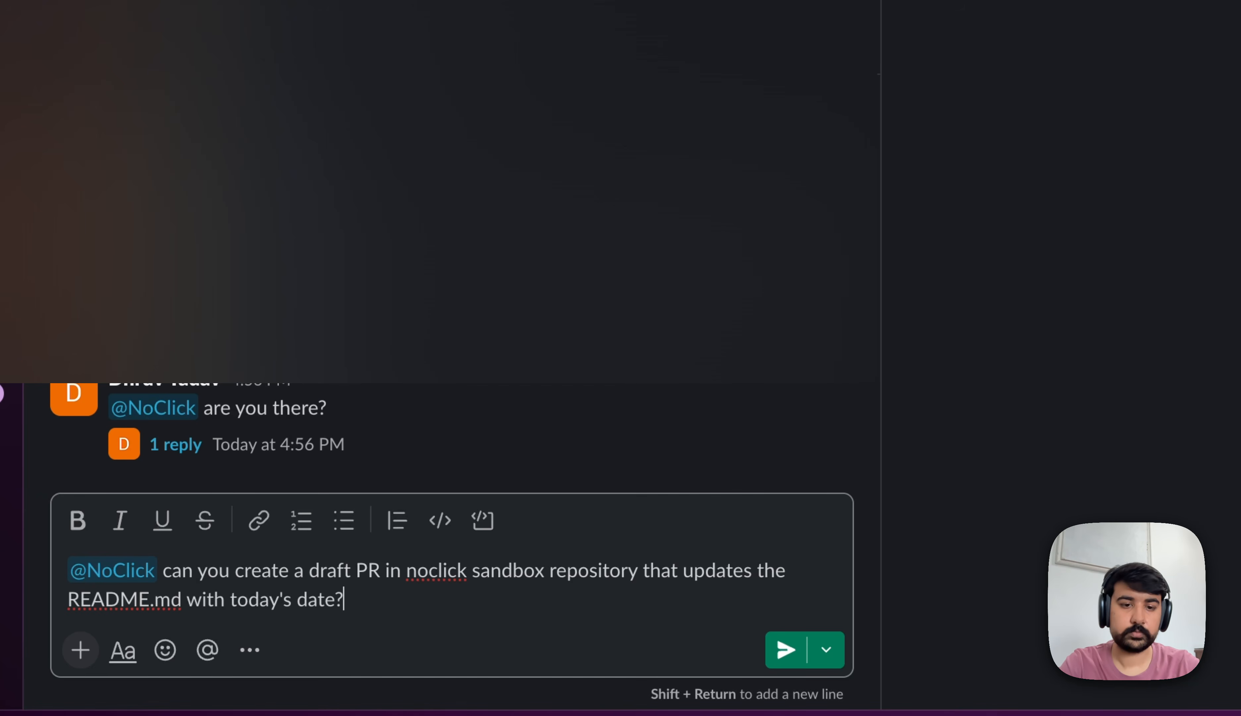
key(Return)
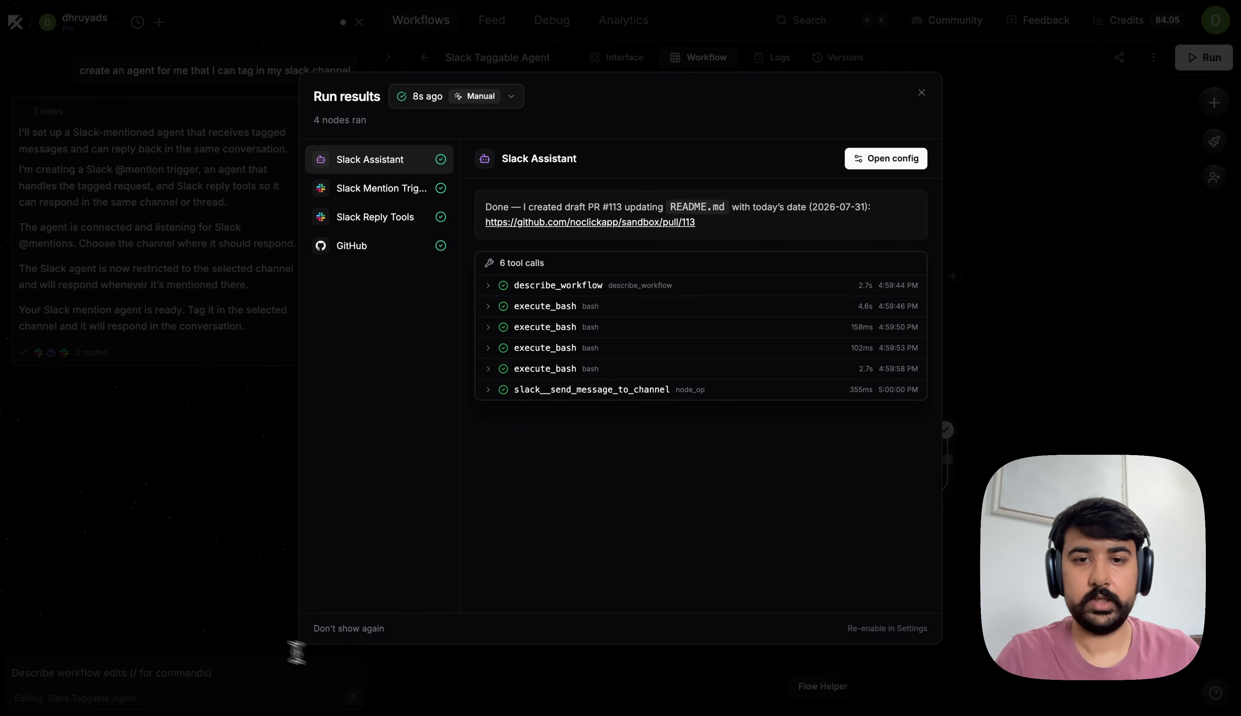
Switch to NoClick and examine the Slack Assistant's first two execute_bash calls and its slack__send_message_to_channel call in the run results.
click(558, 306)
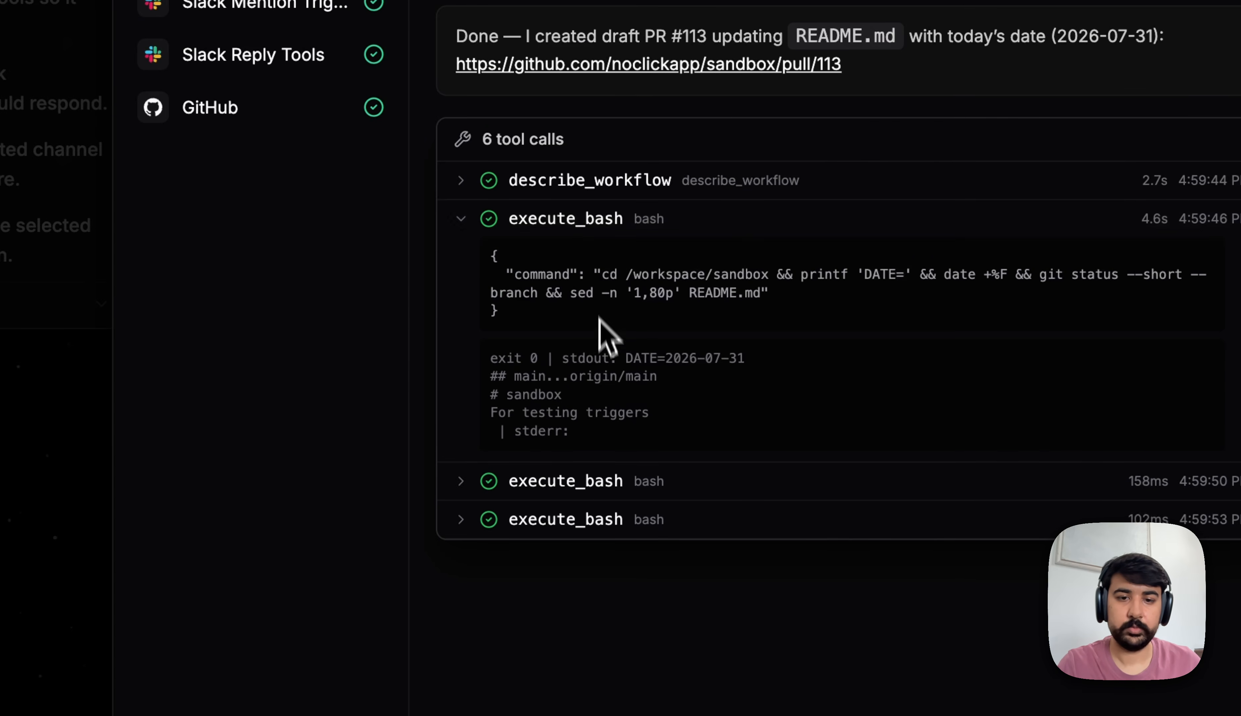
scroll(616, 369, down, 3)
click(632, 411)
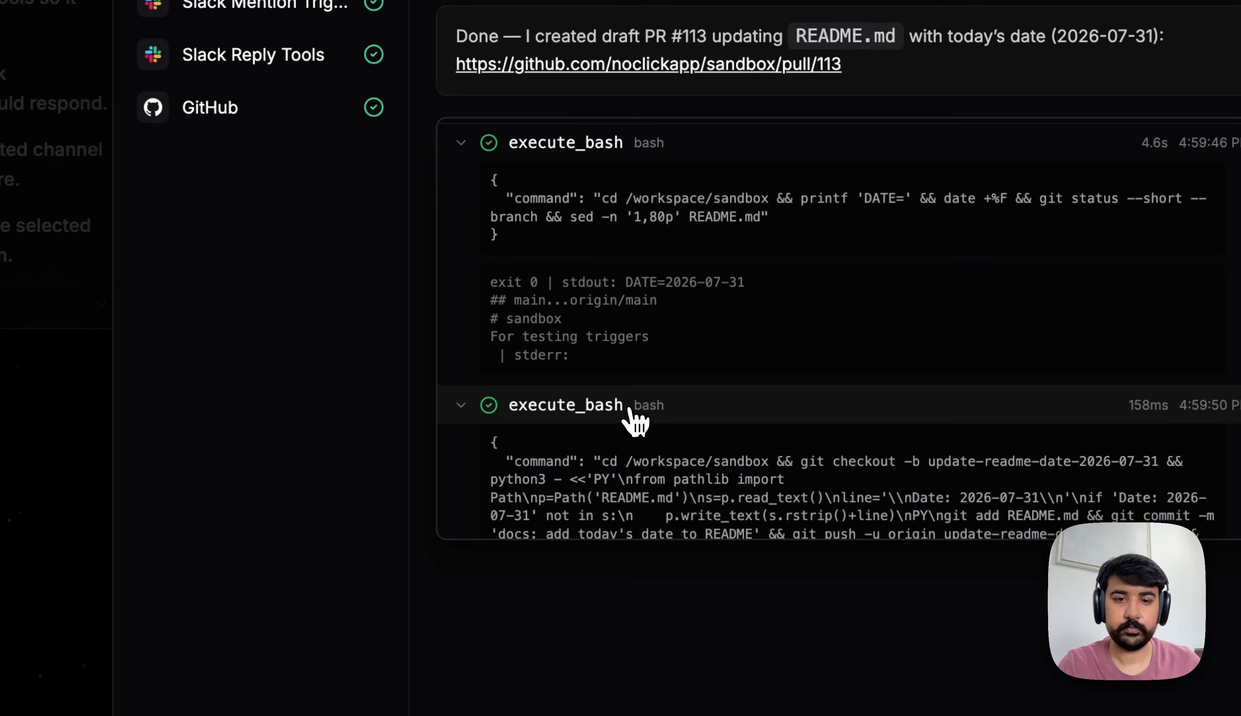
scroll(635, 419, down, 5)
click(656, 519)
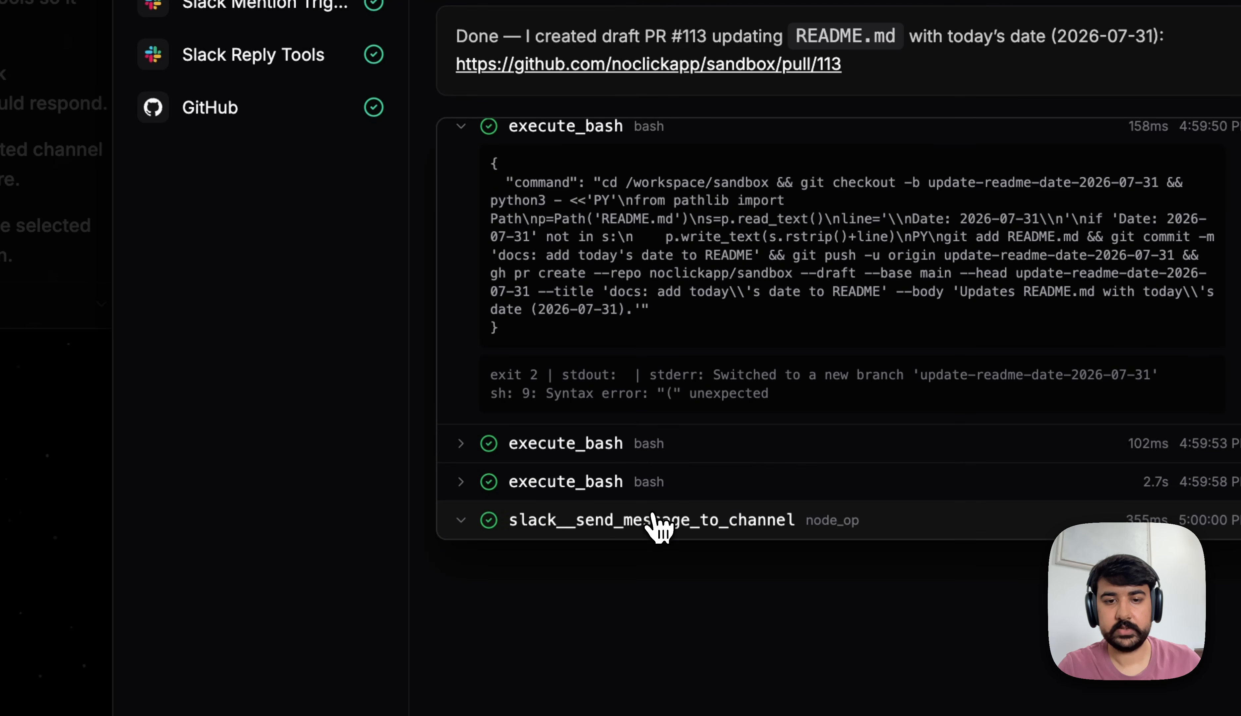
scroll(649, 374, up, 10)
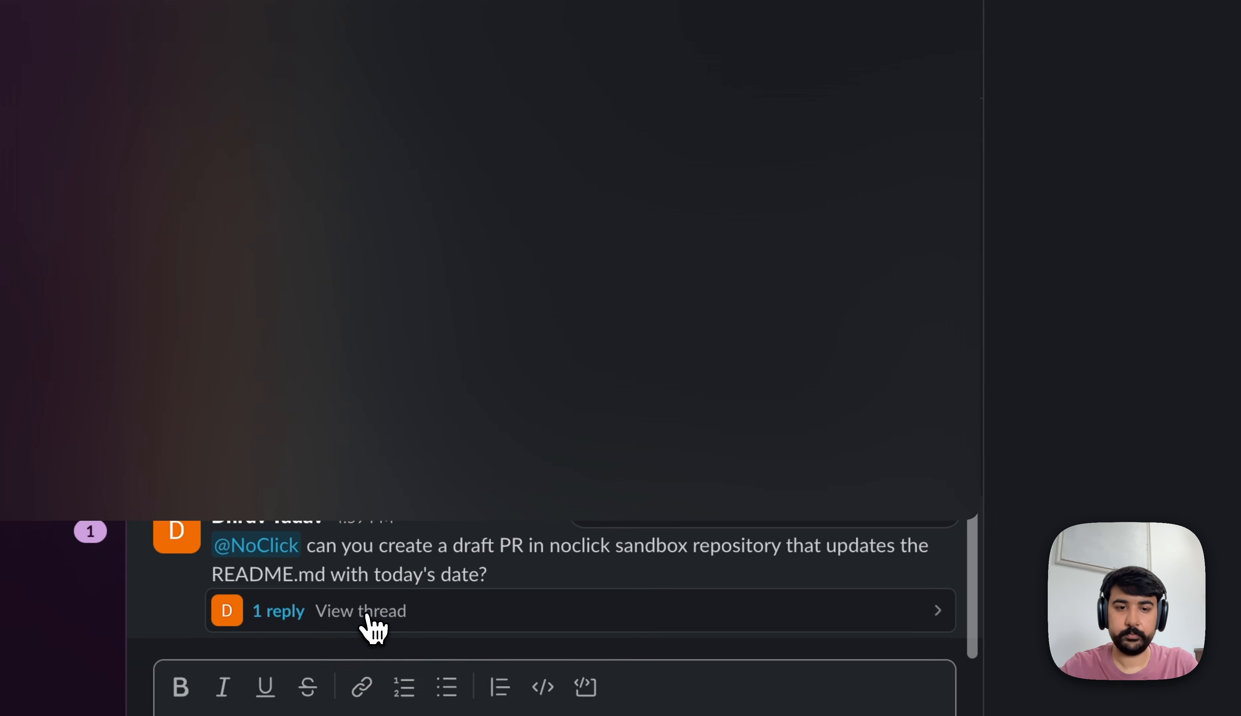
Switch to Slack, read the agent's reply in the request's thread, and follow its pull request link to GitHub.
click(374, 628)
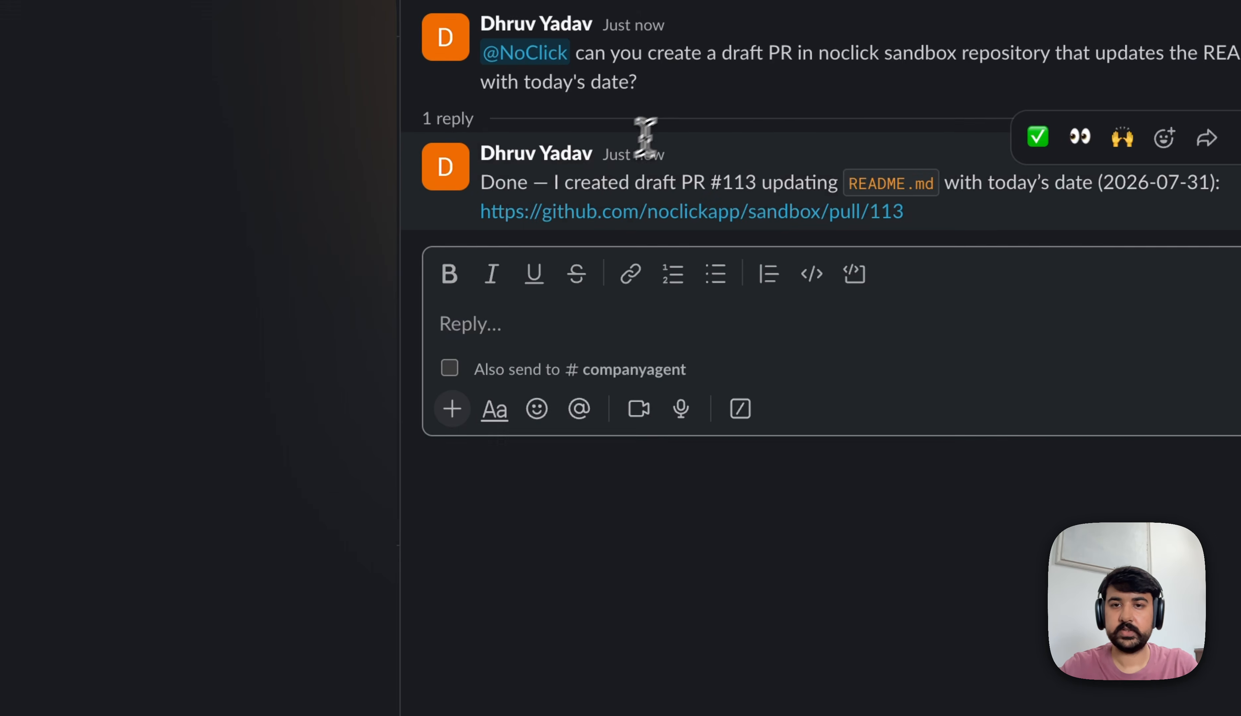
drag(534, 185, 774, 179)
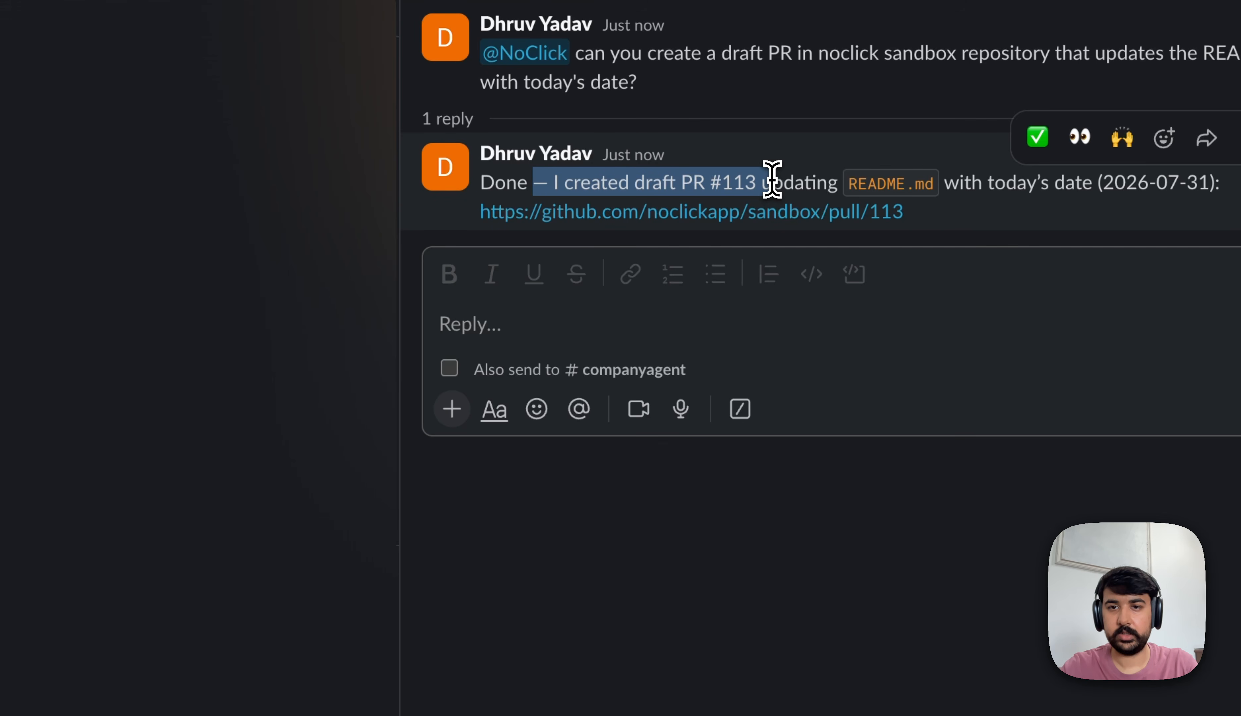
click(783, 181)
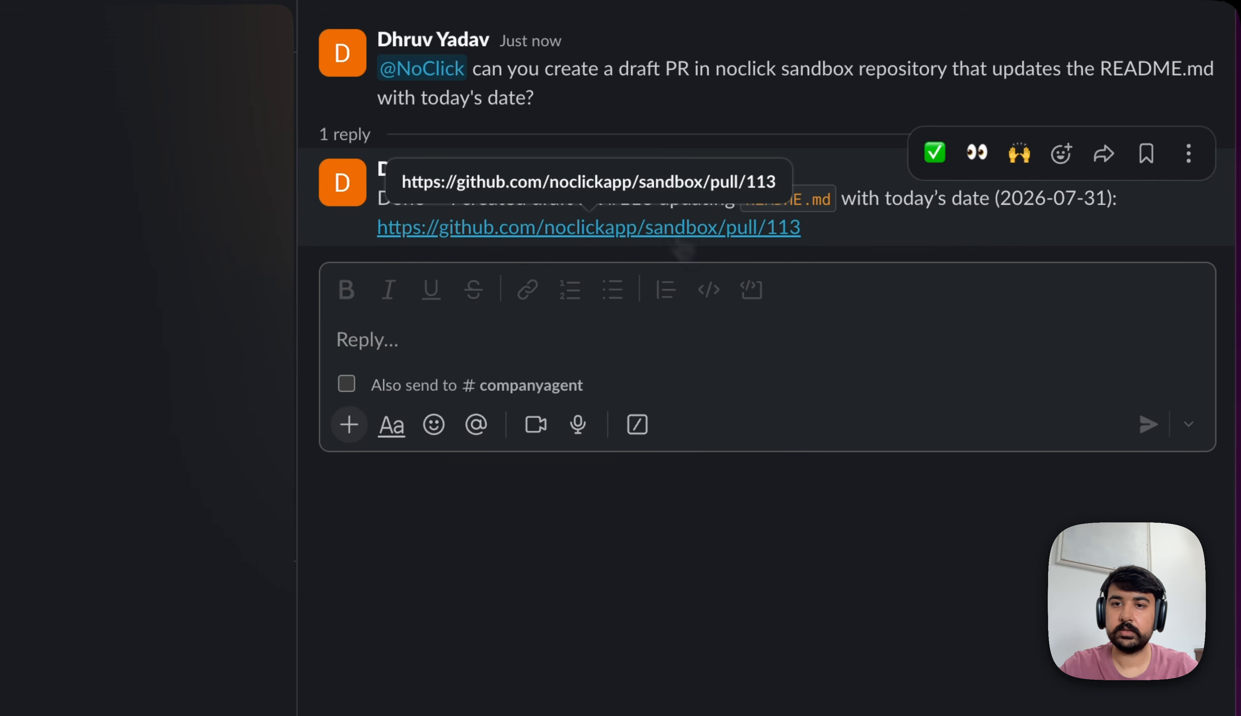
click(677, 230)
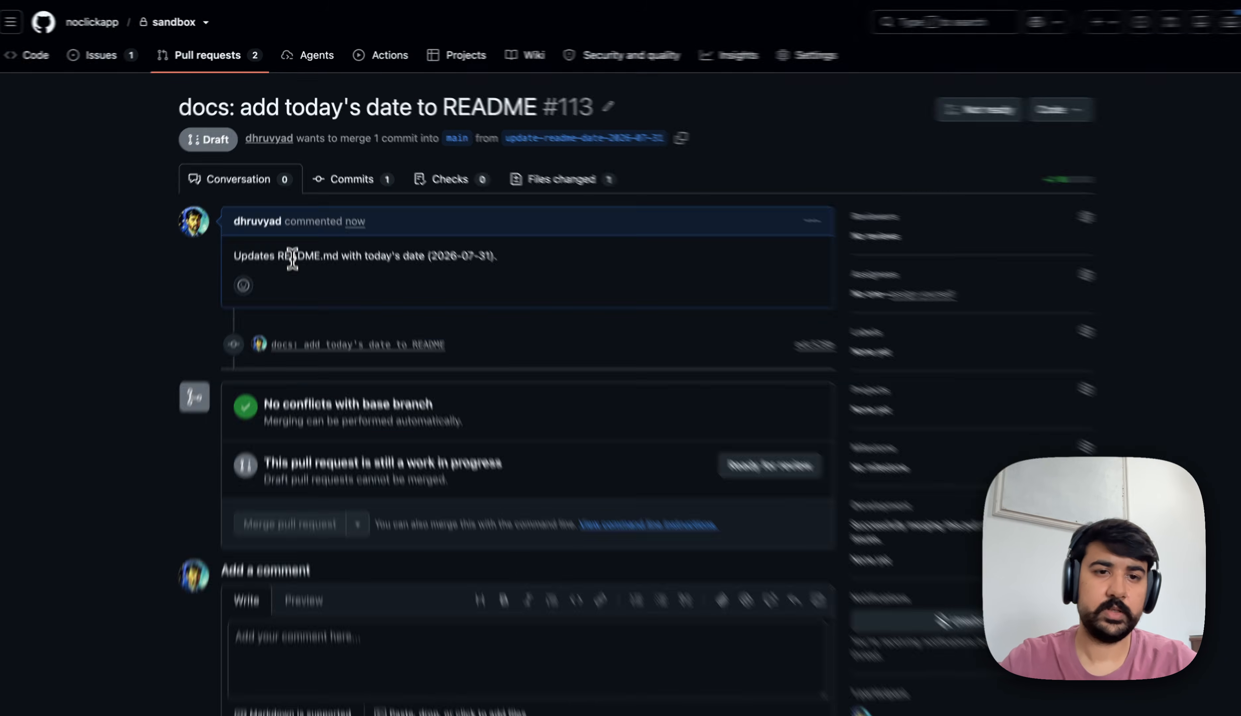
Review the pull request's description and its README.md change, and switch back to NoClick to close the run results.
drag(292, 258, 474, 279)
click(473, 279)
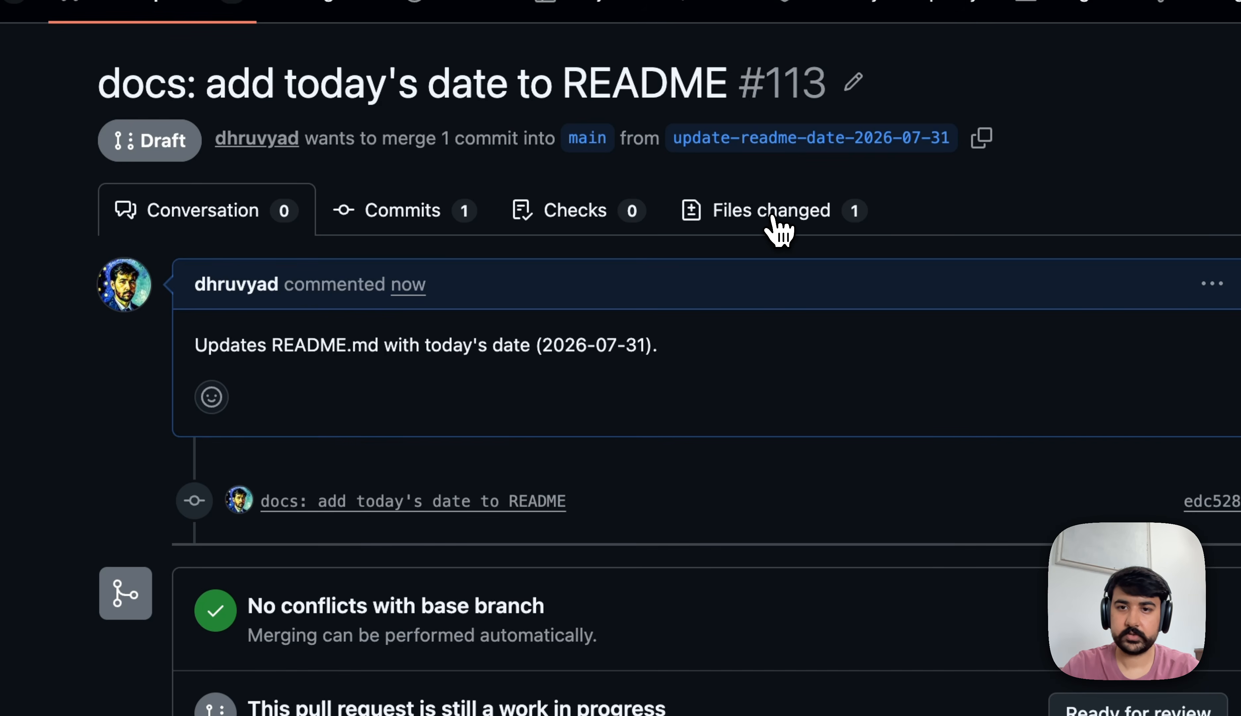
click(779, 232)
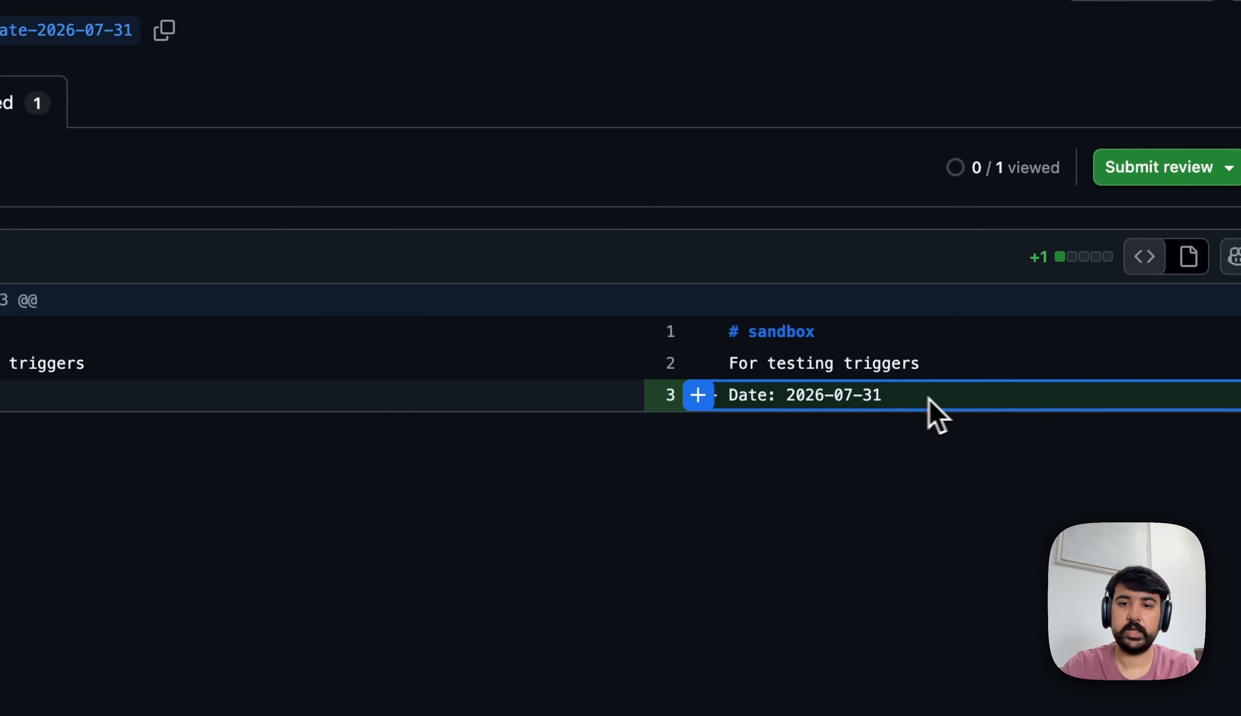
drag(937, 415, 726, 415)
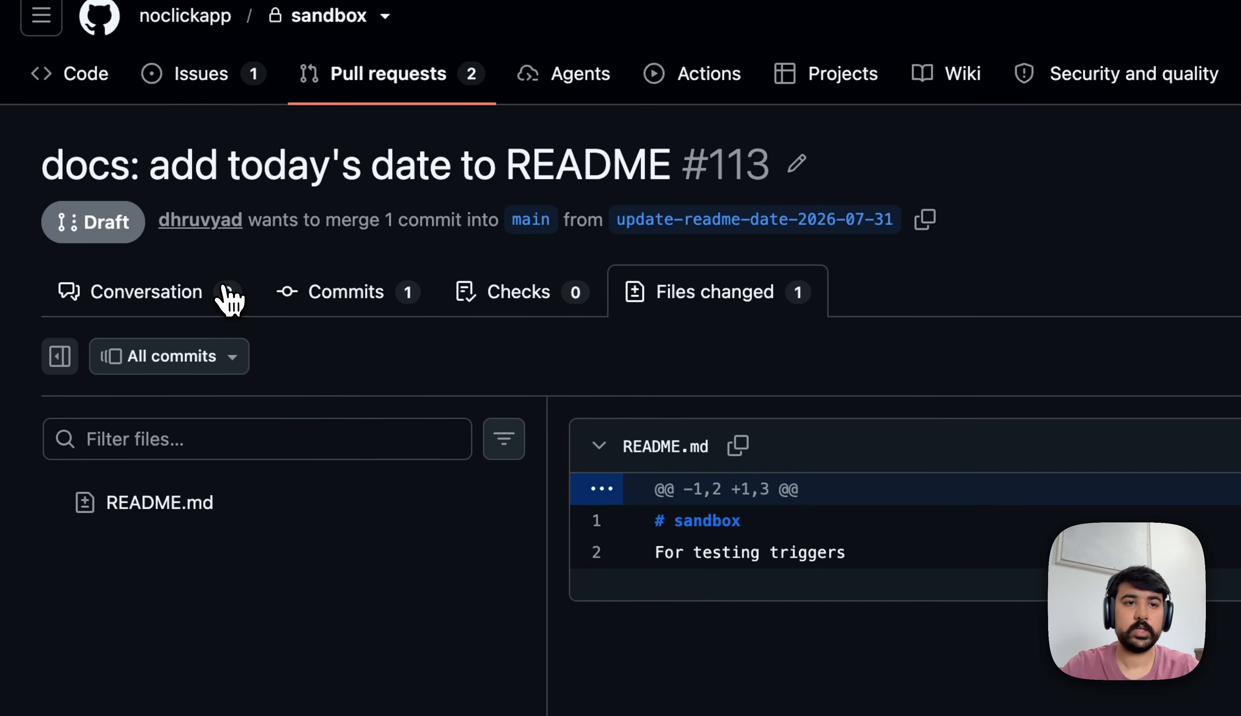
click(228, 295)
scroll(230, 301, down, 5)
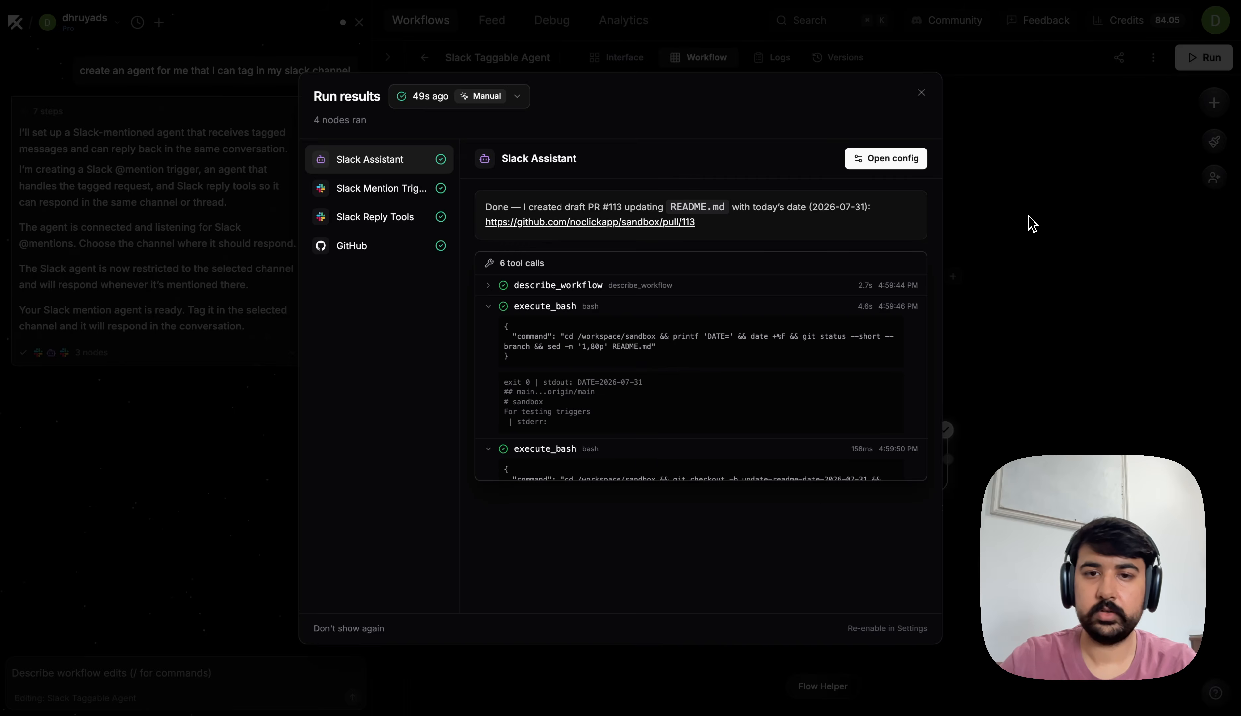
click(1032, 224)
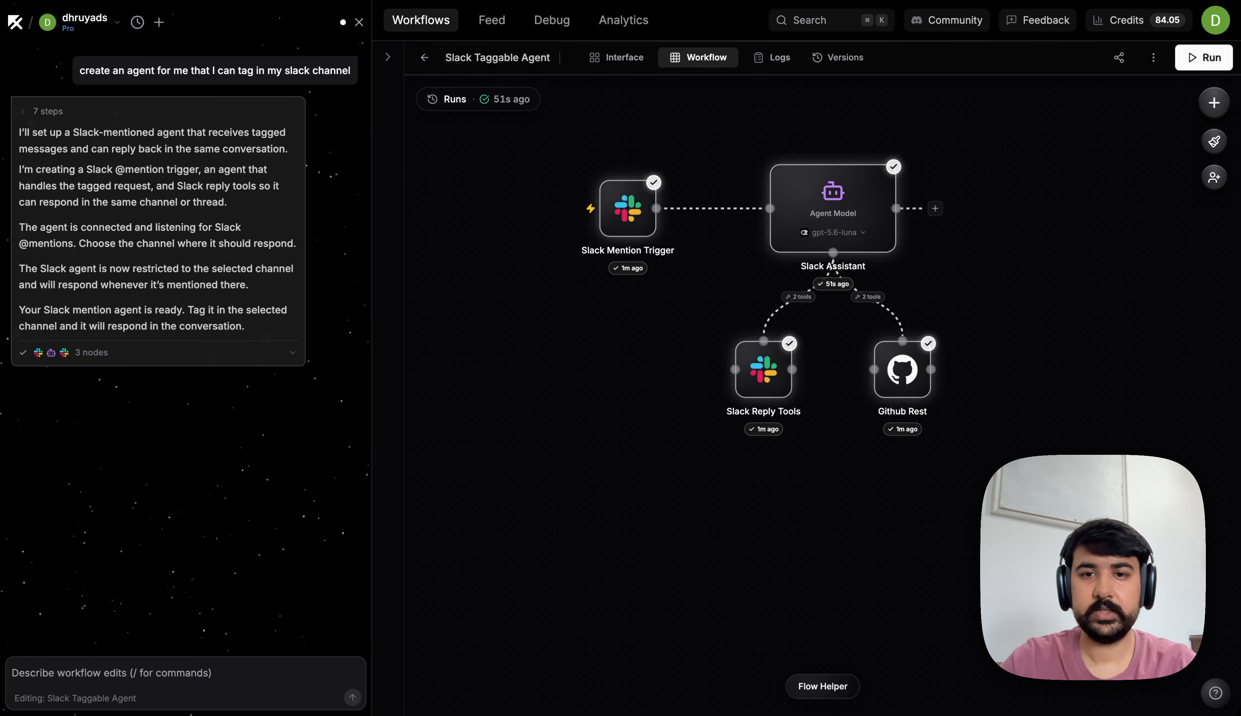